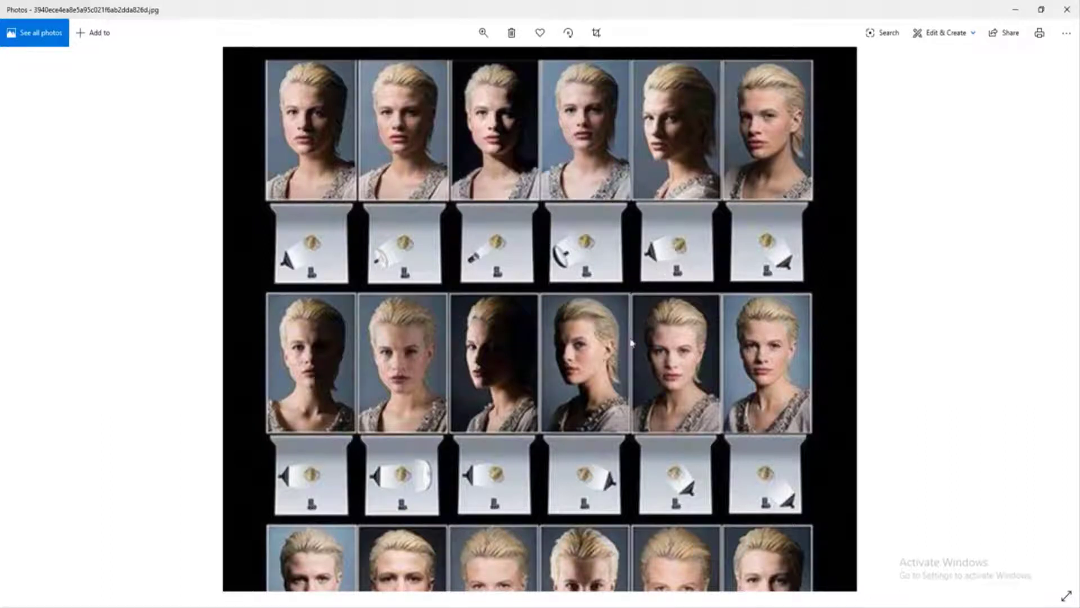
Step: Examine the portrait lighting chart from its upper rows down to the coloured-light setup in the last row
scroll(613, 304, "down", 2)
scroll(612, 304, "down", 5)
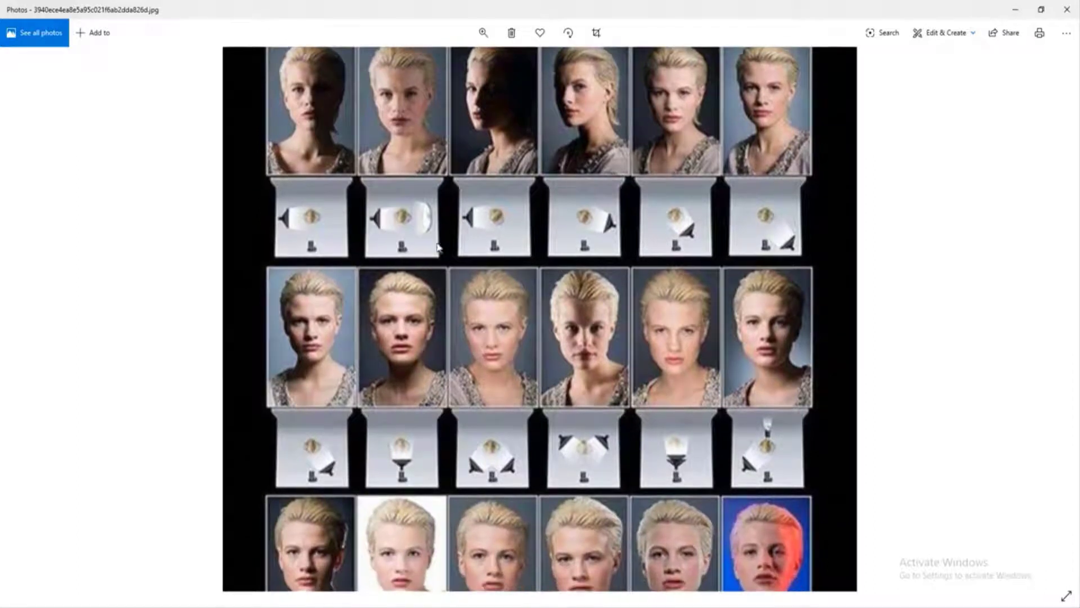
scroll(442, 332, "up", 2)
left_click_drag(440, 336, 436, 395)
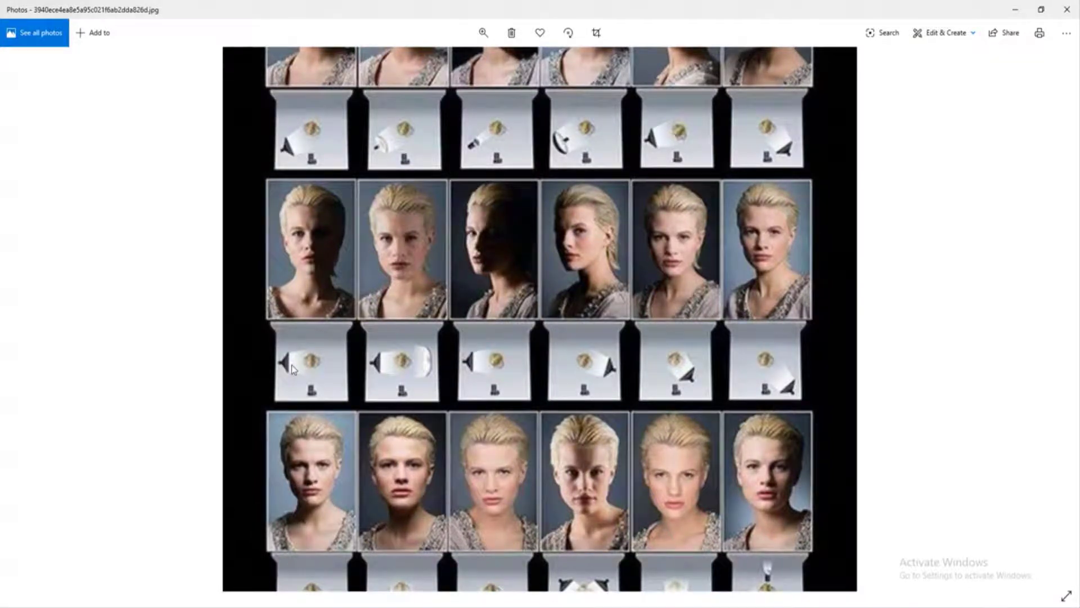
scroll(292, 365, "down", 5)
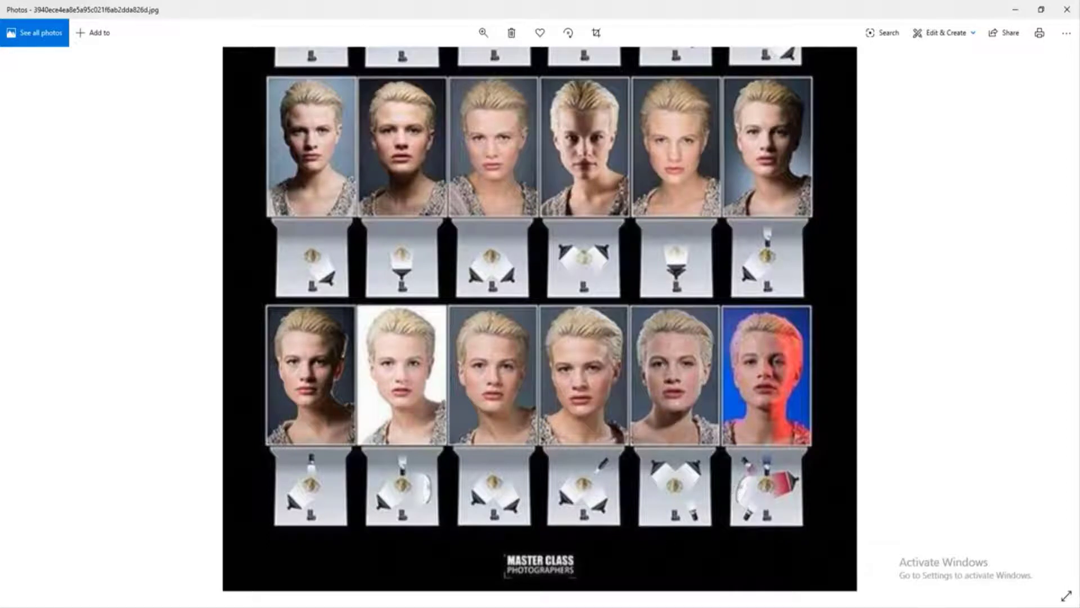
Step: View the red-and-blue smoke portrait and the last reference image in the Lighting folder
key("alt+Tab")
double_click(376, 191)
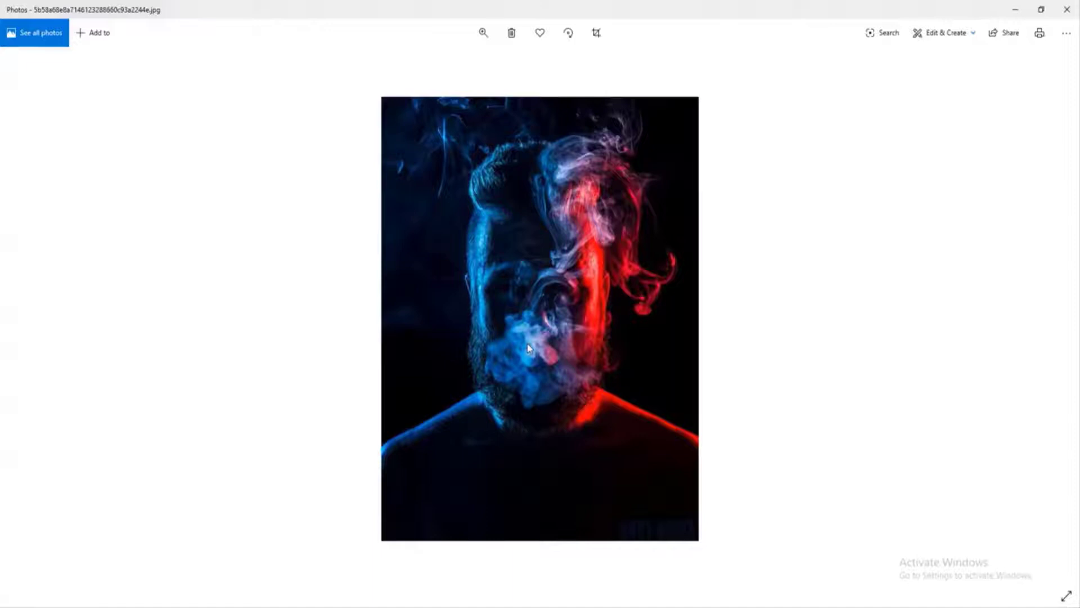
left_click(512, 606)
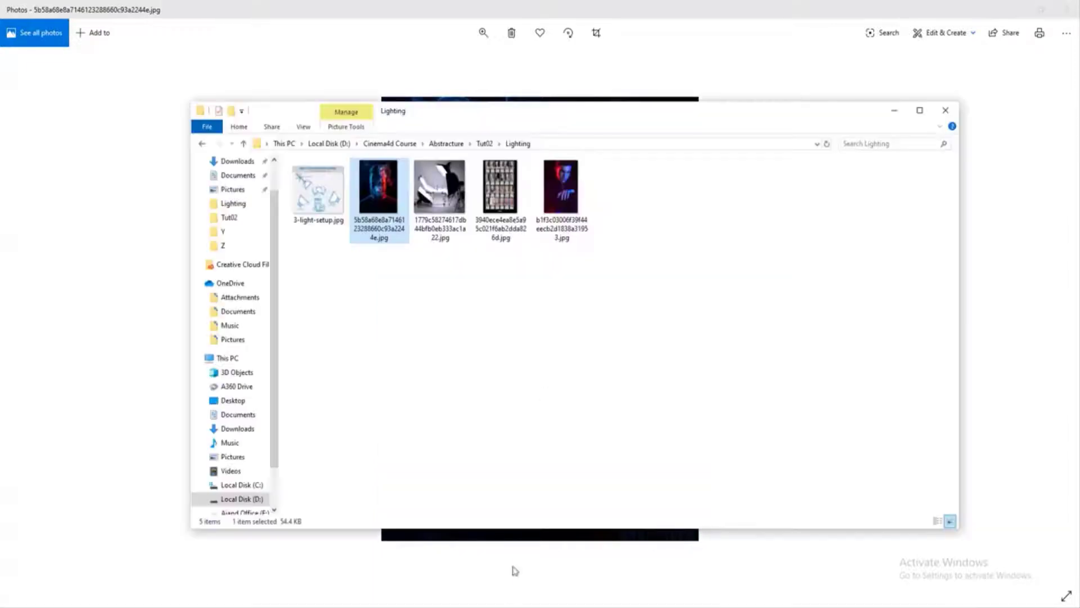
double_click(577, 209)
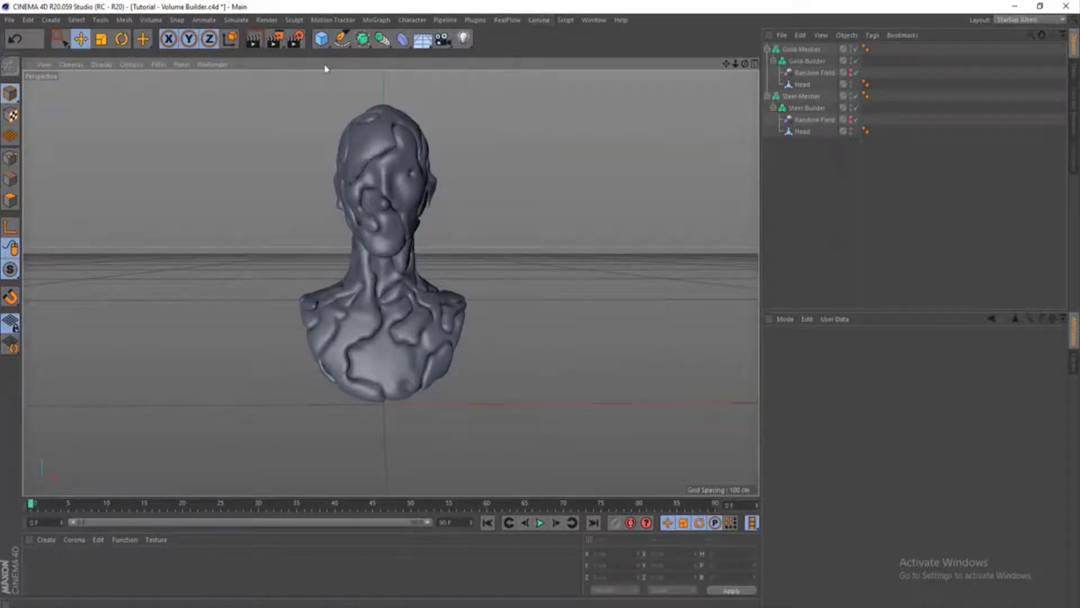
Step: Open the render settings and set the renderer to Corona
left_click(300, 43)
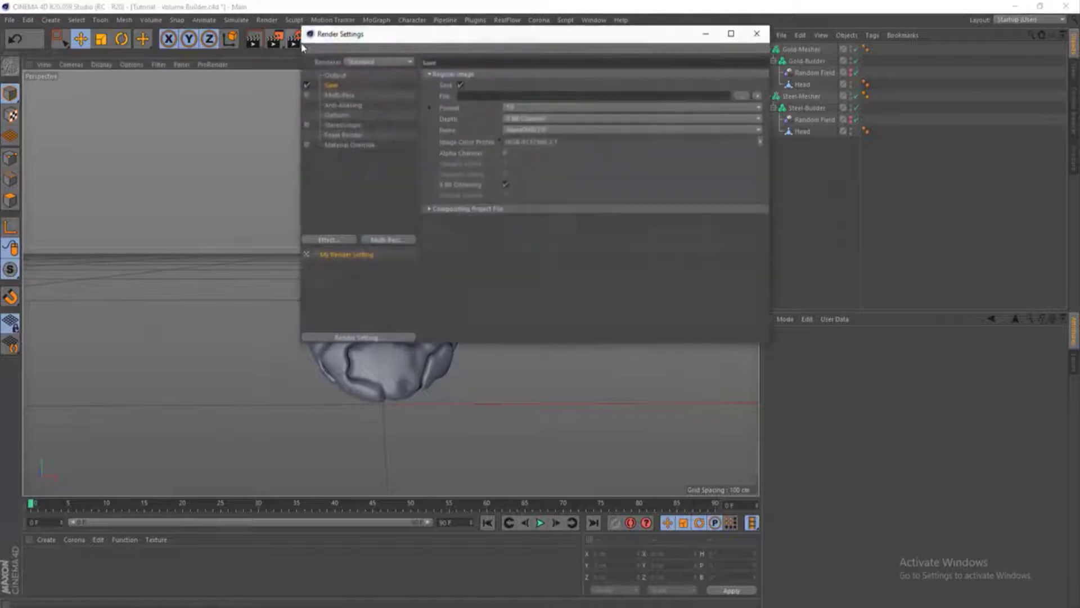
left_click_drag(345, 38, 526, 90)
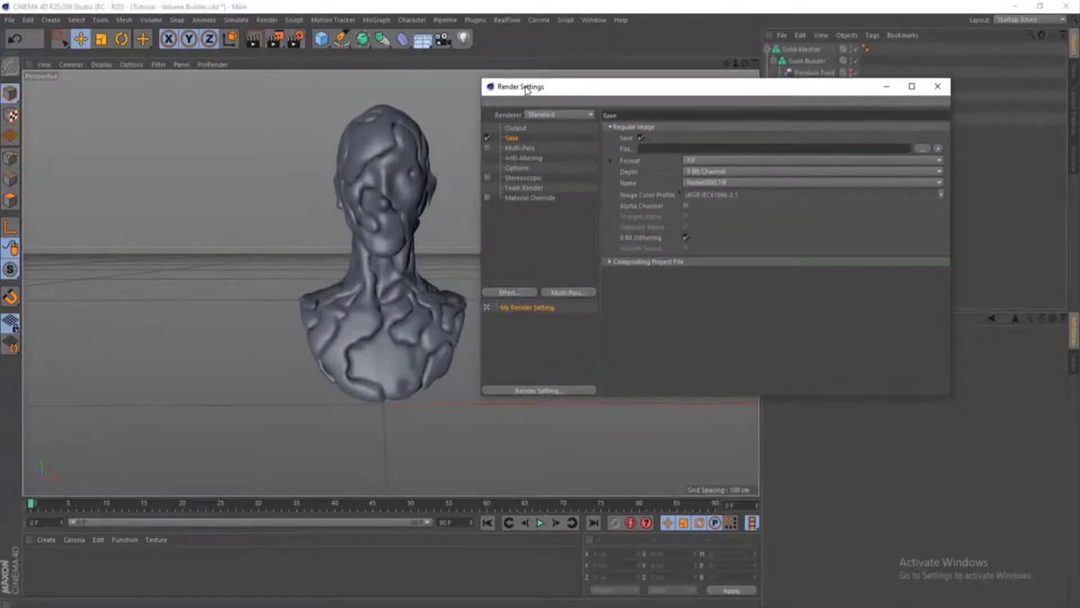
left_click(545, 114)
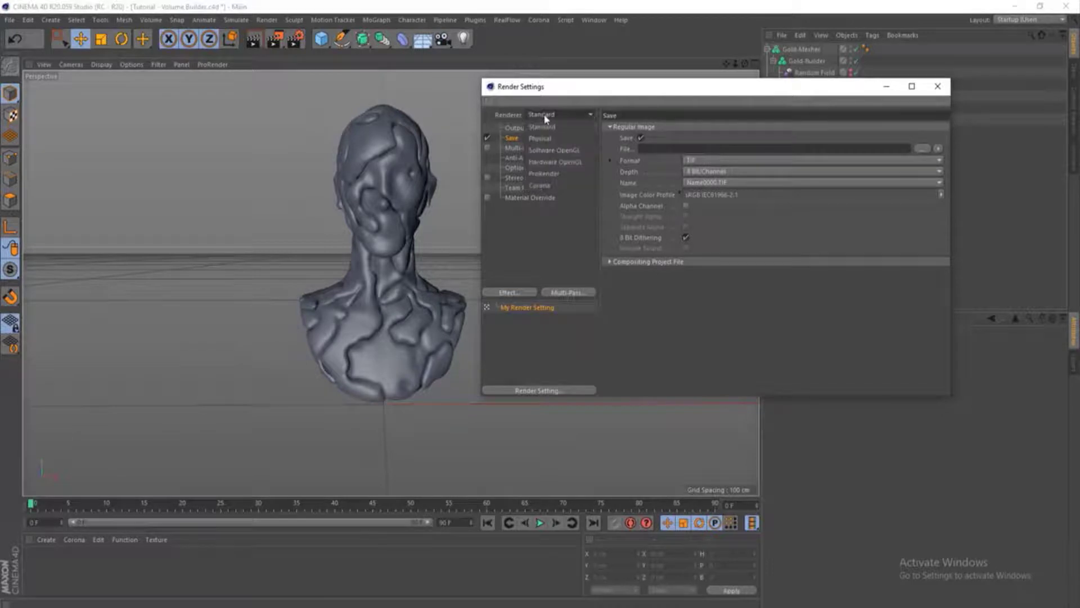
left_click(549, 191)
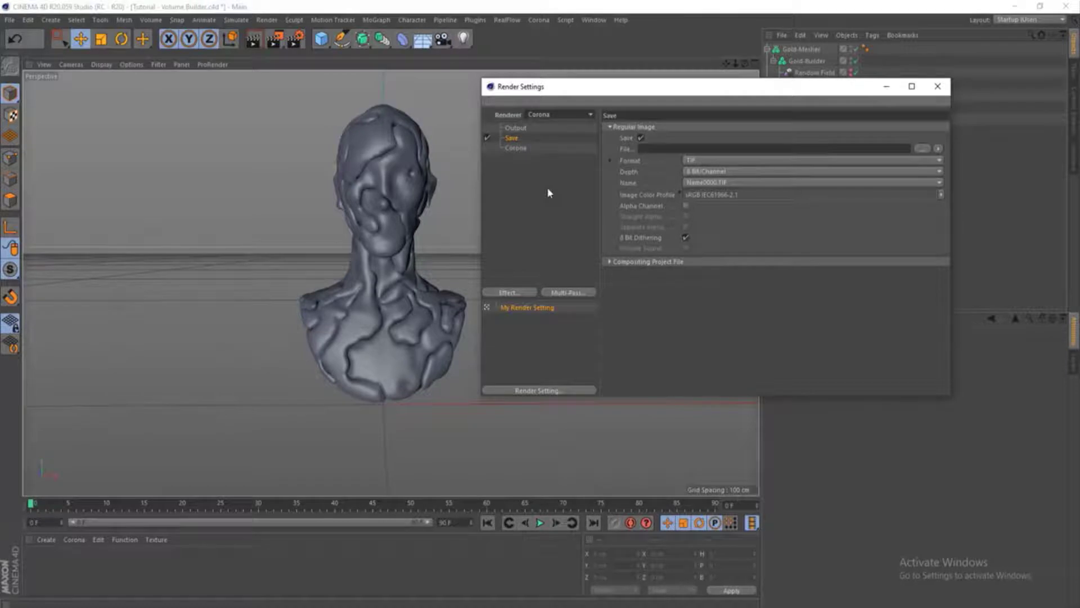
Step: Try the Standard and Physical renderers, and switch back to Corona
left_click(557, 114)
left_click(542, 127)
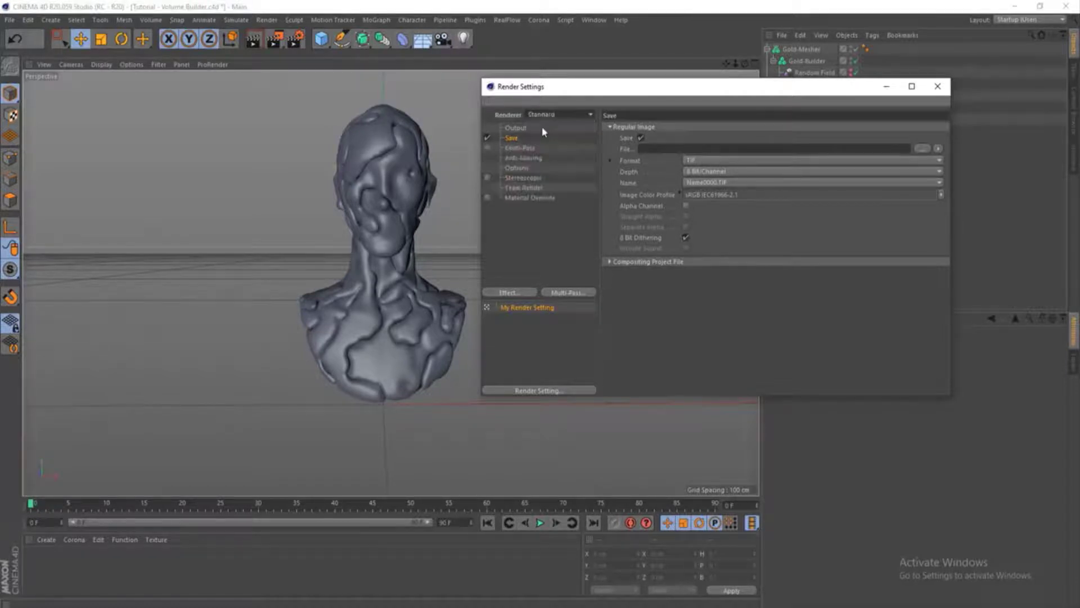
left_click(541, 111)
left_click(544, 139)
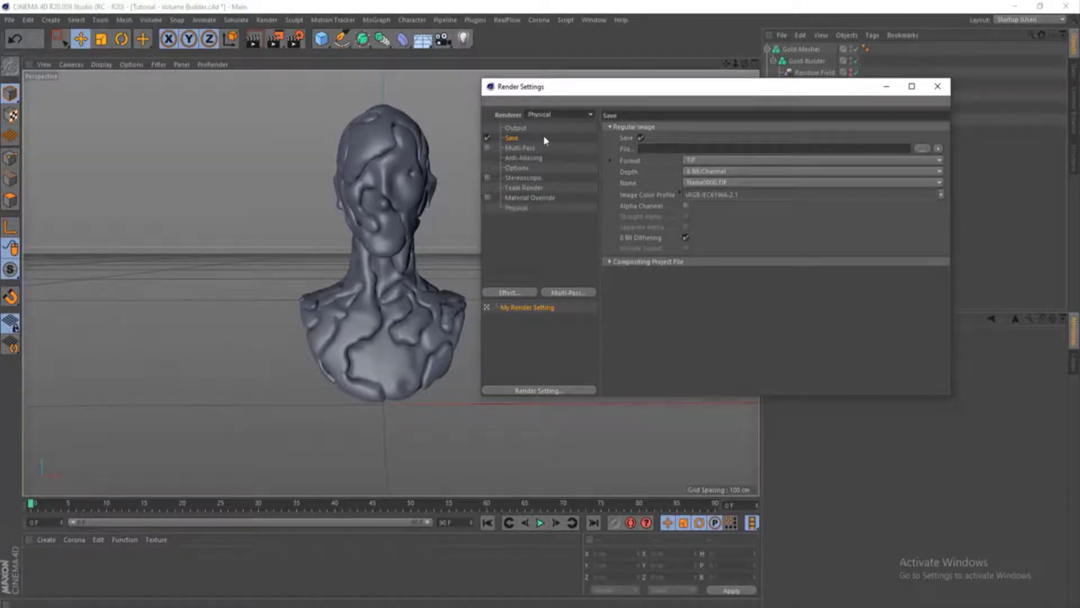
left_click(540, 115)
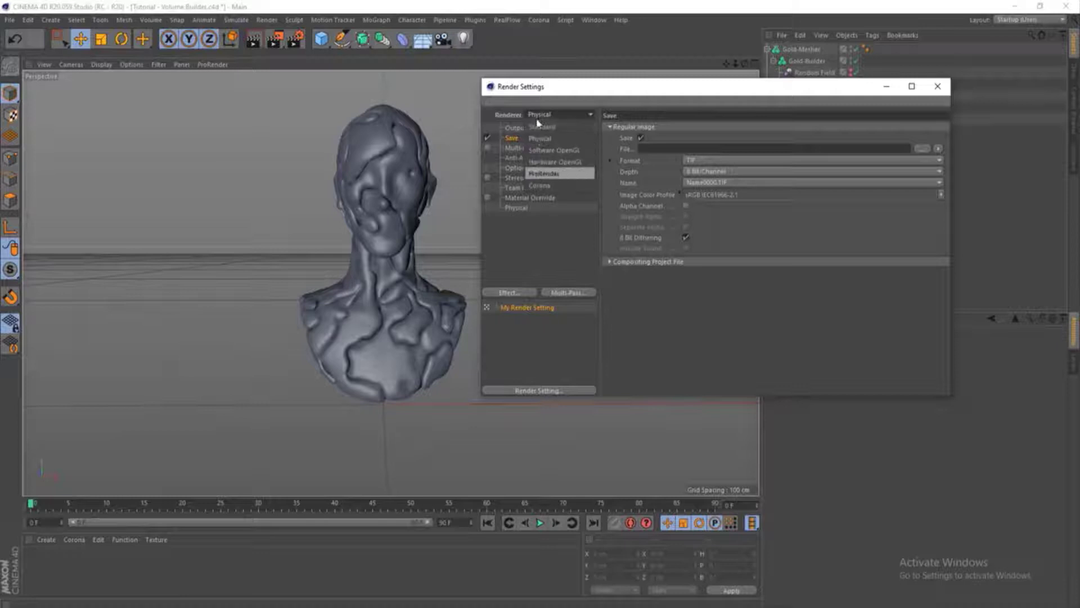
left_click(544, 185)
Step: Set the render output width to 720 pixels for a square 720 x 720 image
left_click(518, 148)
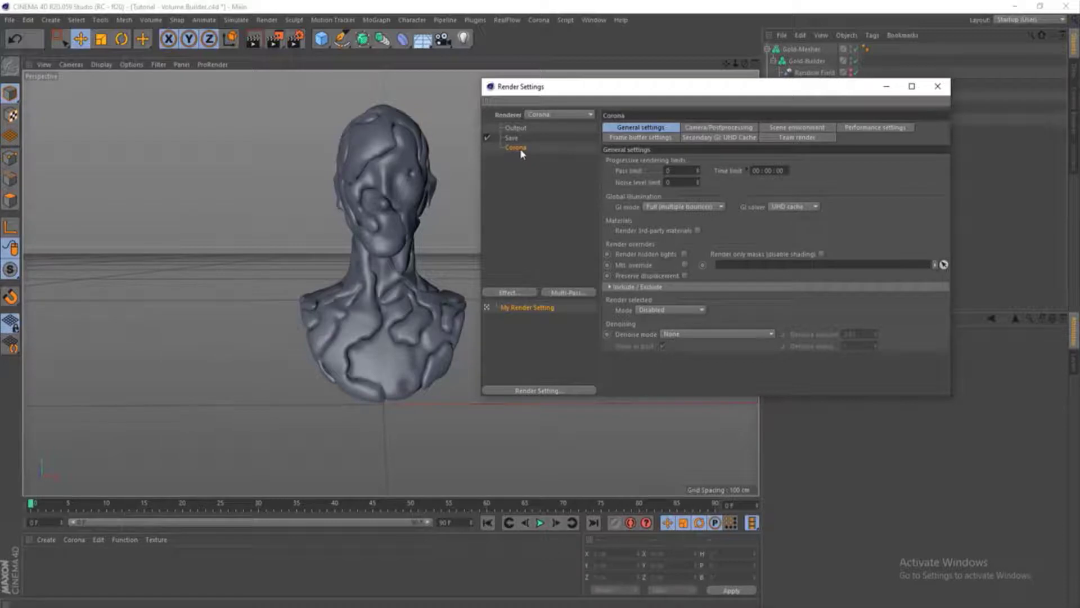
left_click(516, 129)
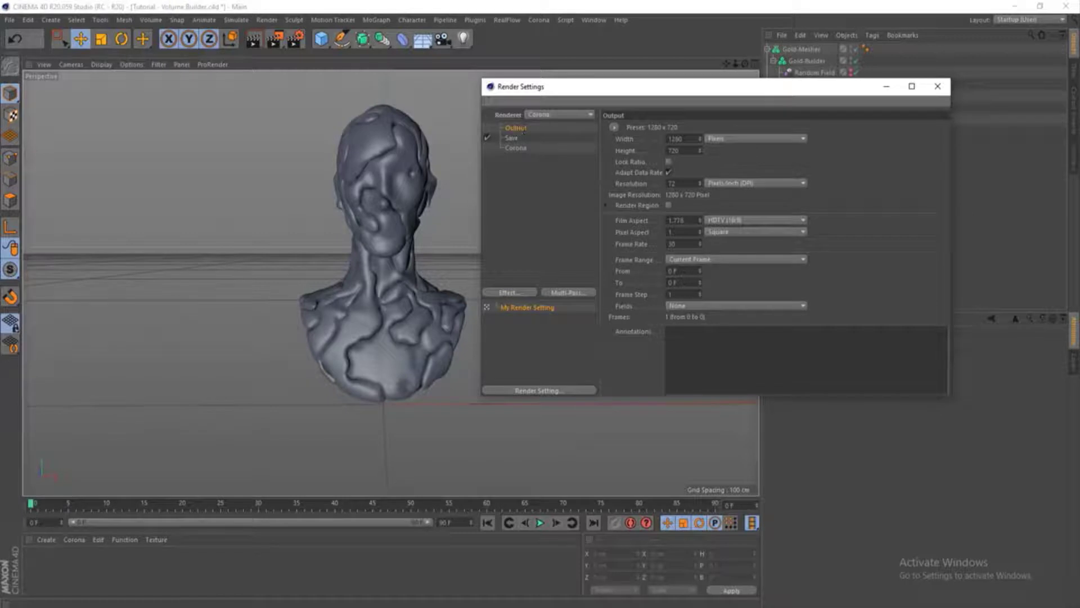
left_click_drag(682, 138, 662, 139)
type("720")
key("Return")
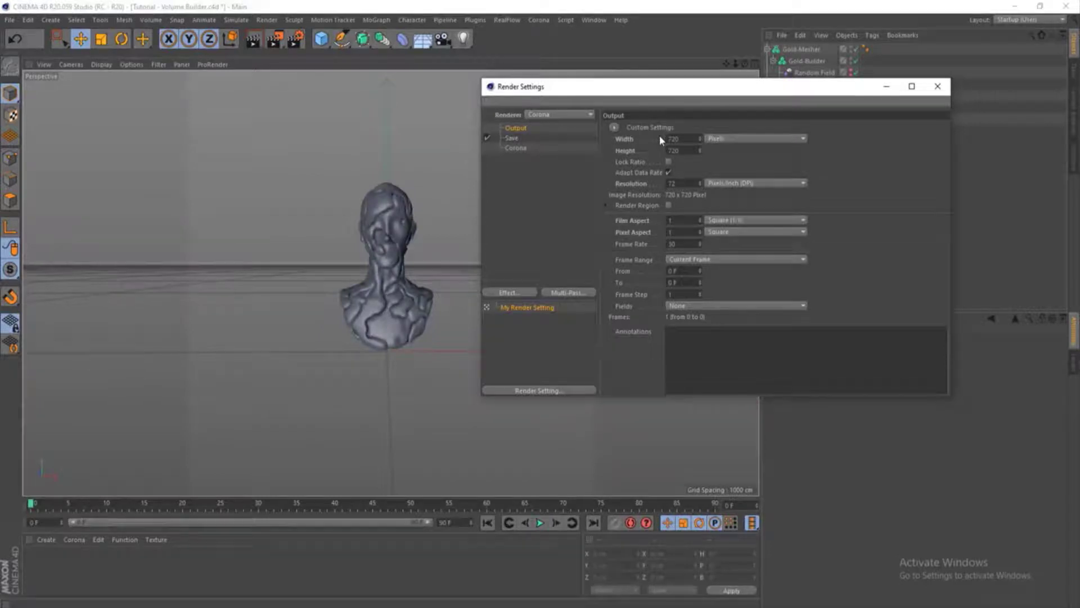
Step: Lock the output ratio and set the resolution to 150 pixels per inch
left_click(669, 162)
double_click(674, 183)
type("150")
Step: Review the file formats available for saving the rendered image
left_click(511, 138)
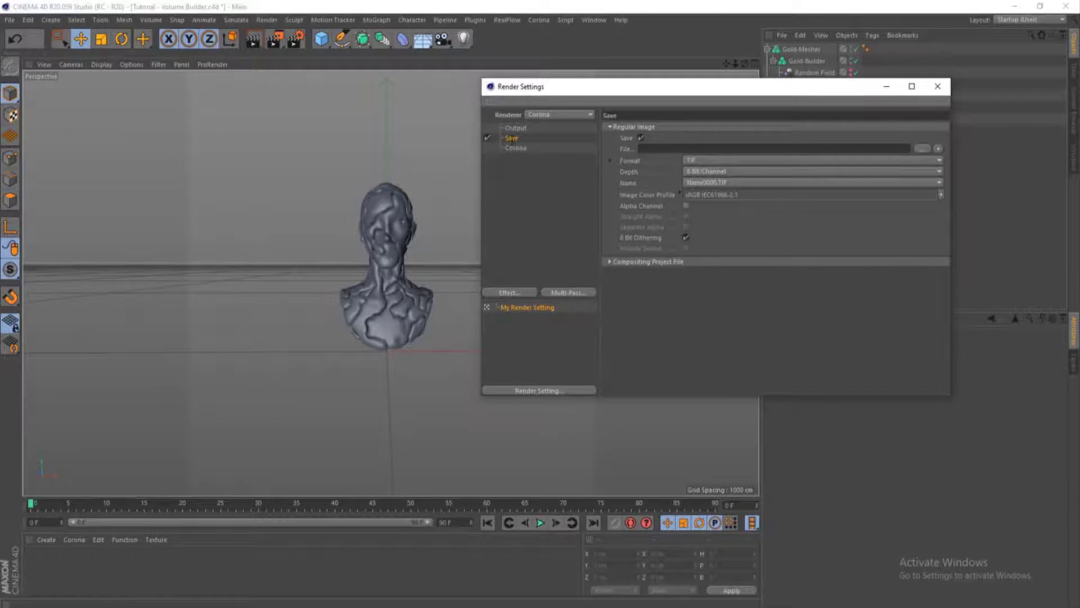
left_click(694, 162)
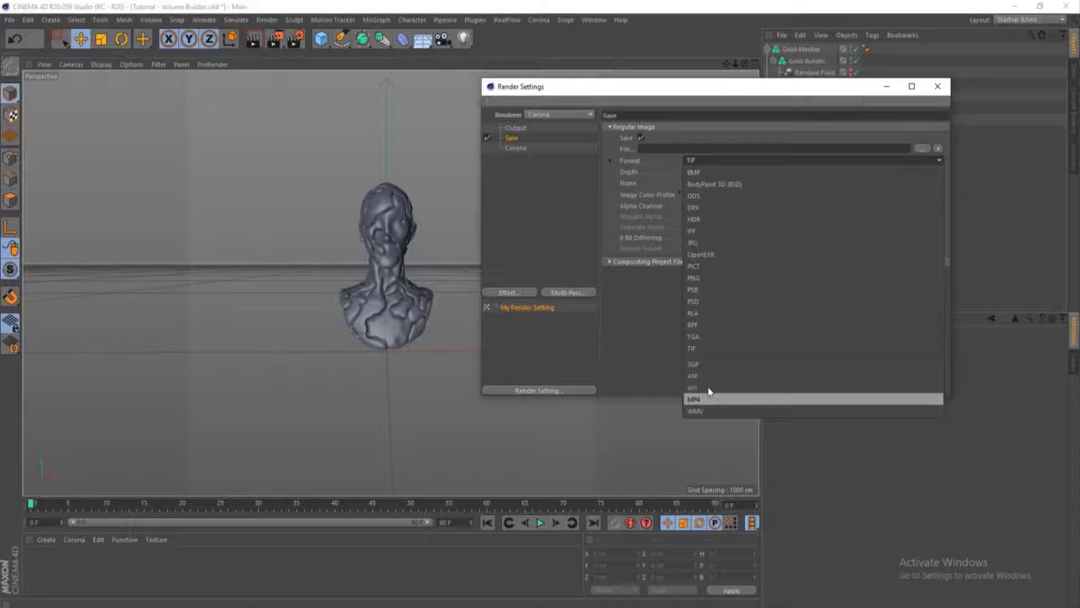
left_click(700, 161)
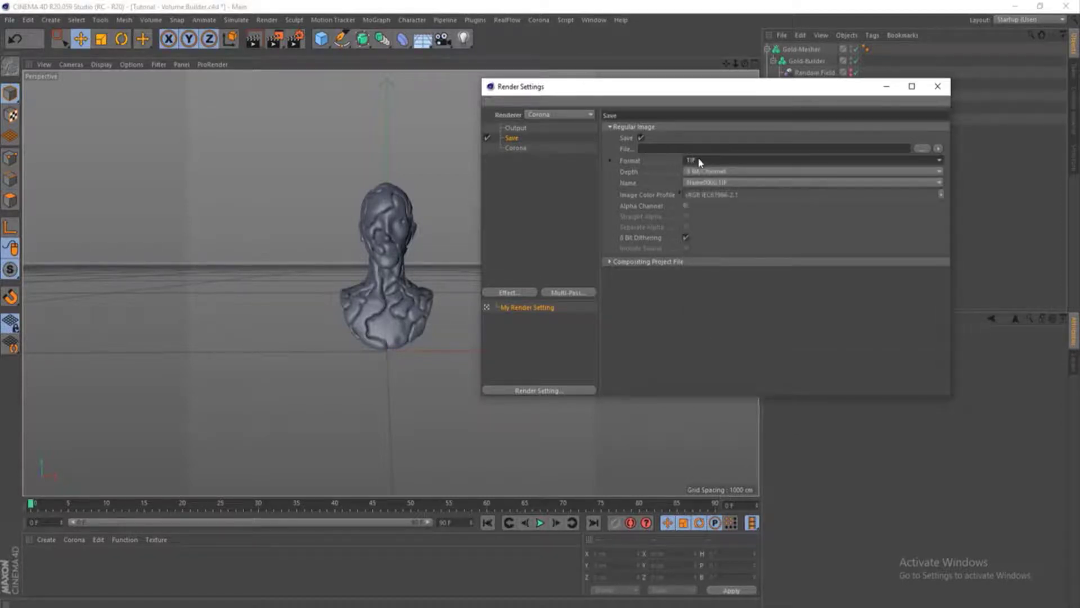
Step: Try a time limit and a pass limit of 20 in Corona's progressive rendering limits
left_click(516, 148)
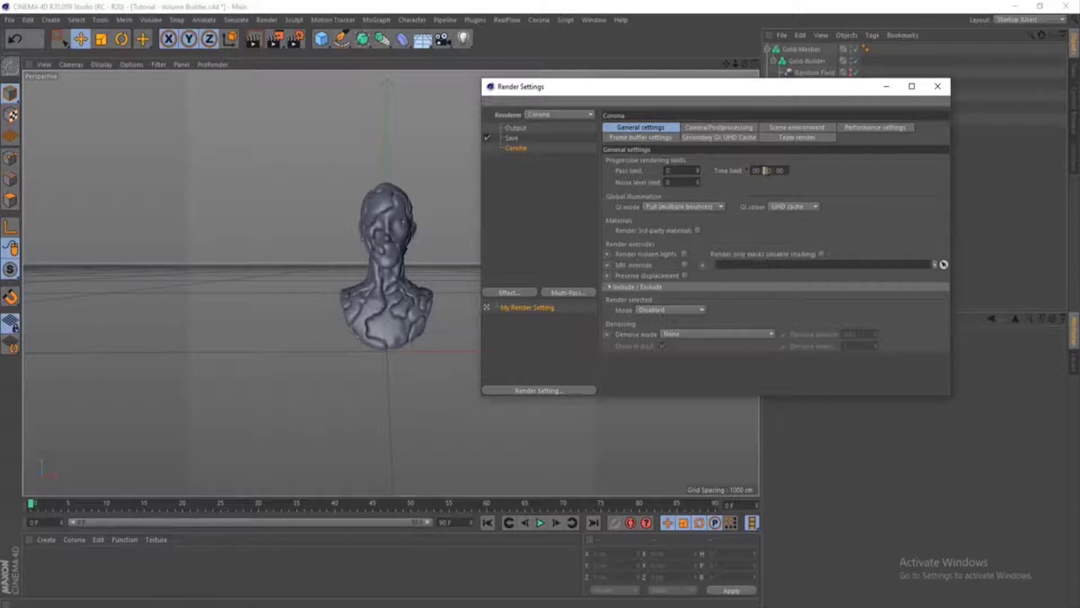
type("20")
key("Return")
left_click(766, 172)
left_click(668, 171)
type("20")
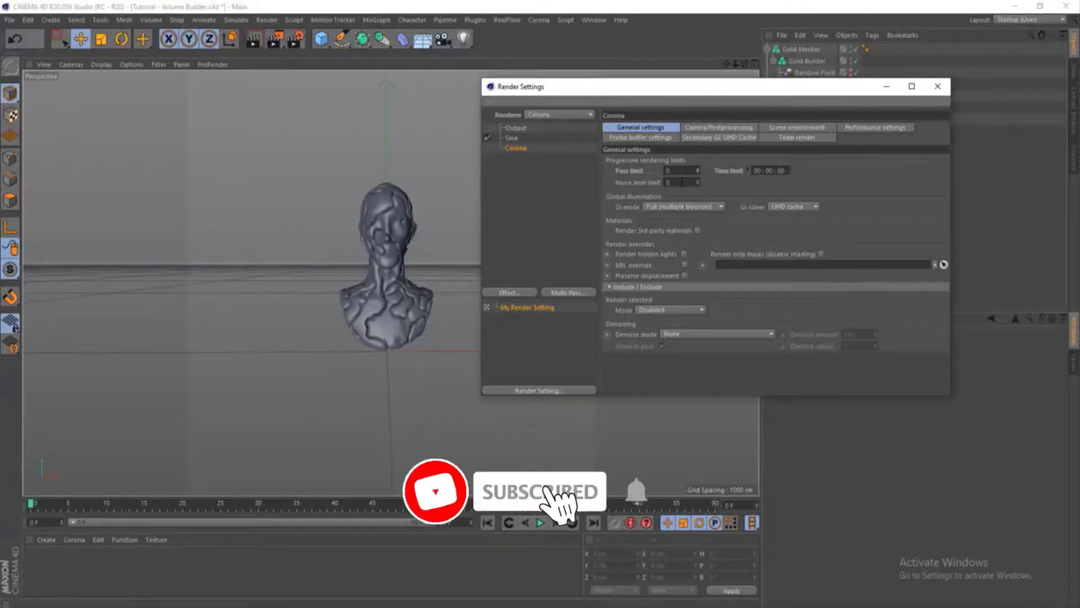
Step: Try a noise level limit of 5 for the Corona render and reset it to its default
left_click(682, 182)
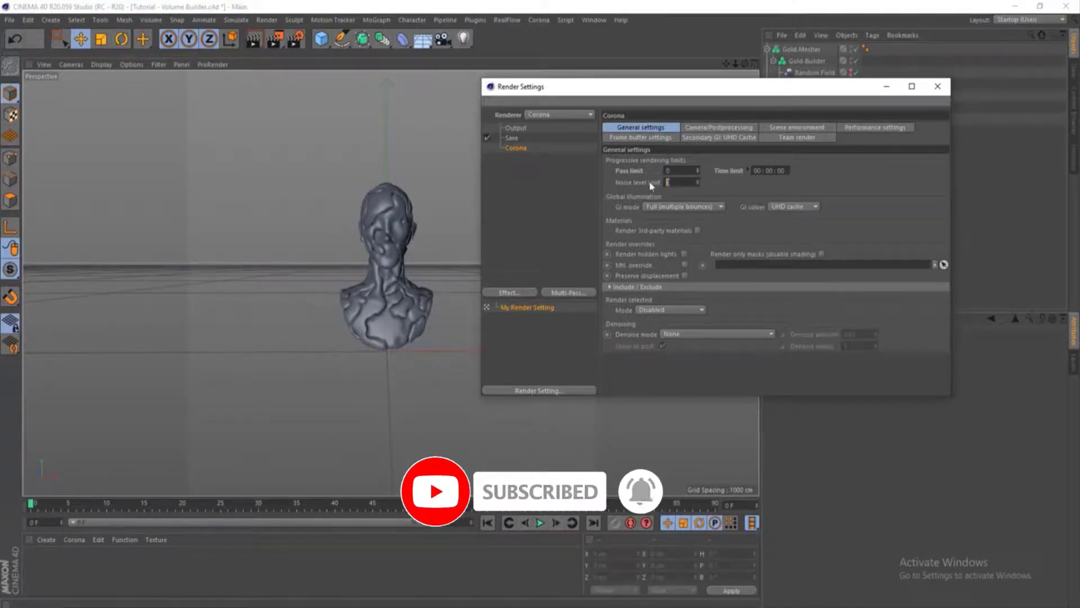
type("5")
key("Return")
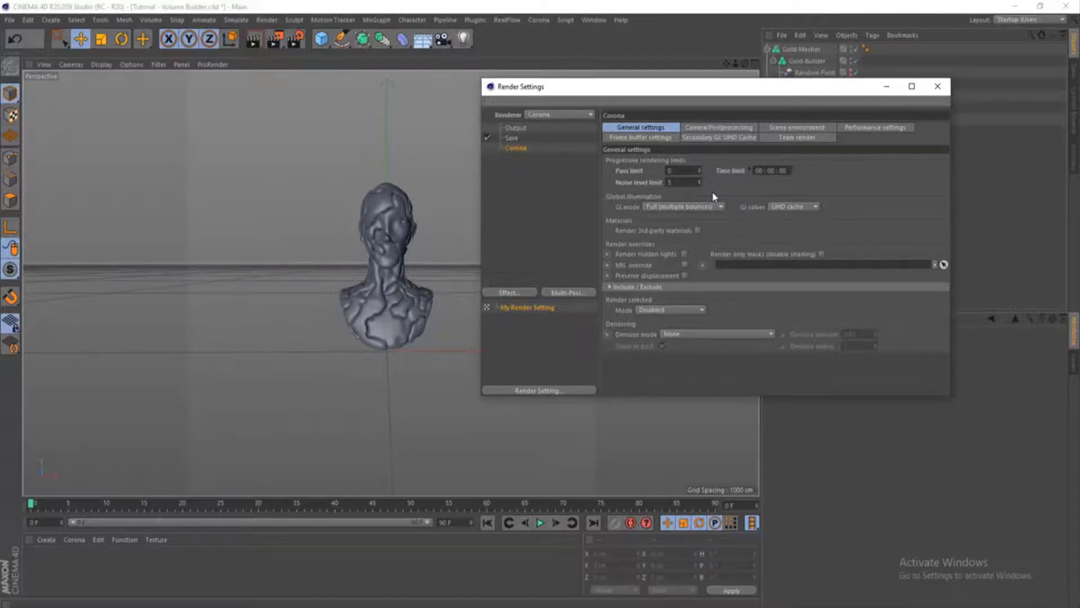
right_click(698, 183)
Step: Set the denoise mode to Corona high quality and the noise level limit to 5
left_click(689, 335)
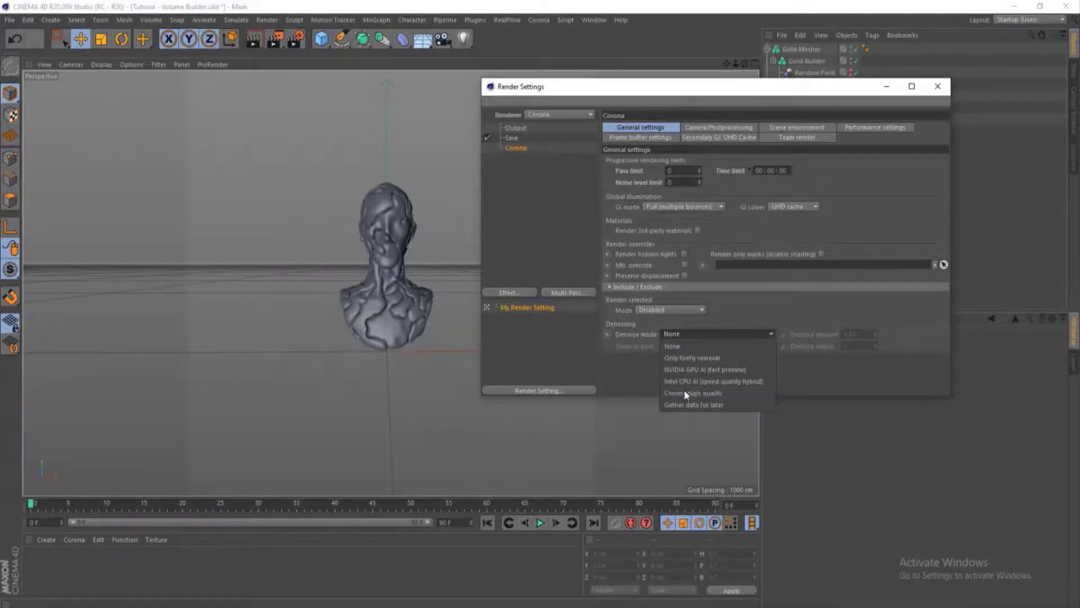
left_click(841, 211)
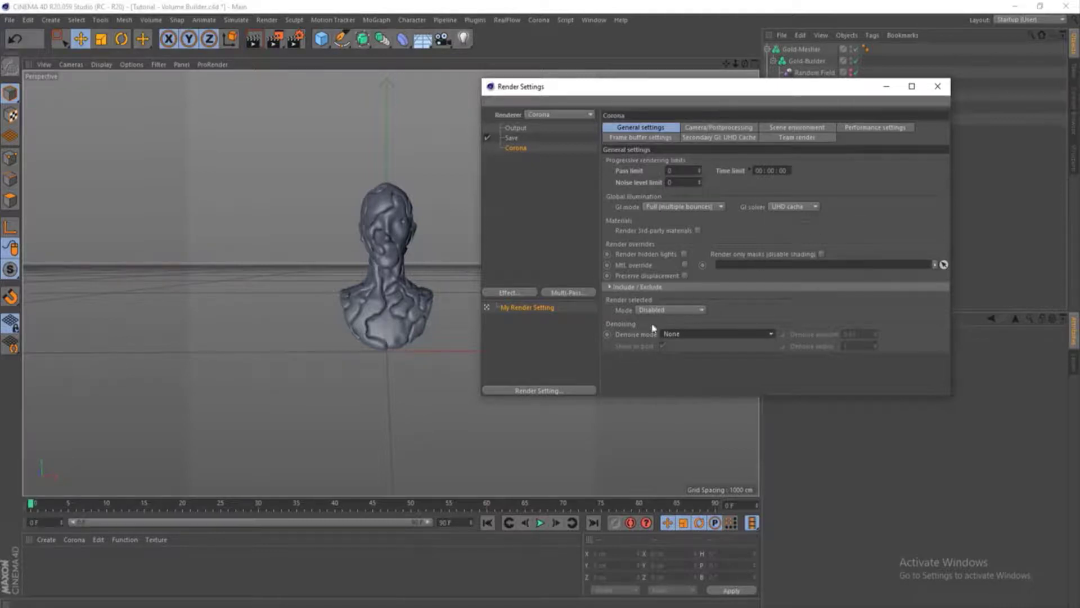
left_click(678, 333)
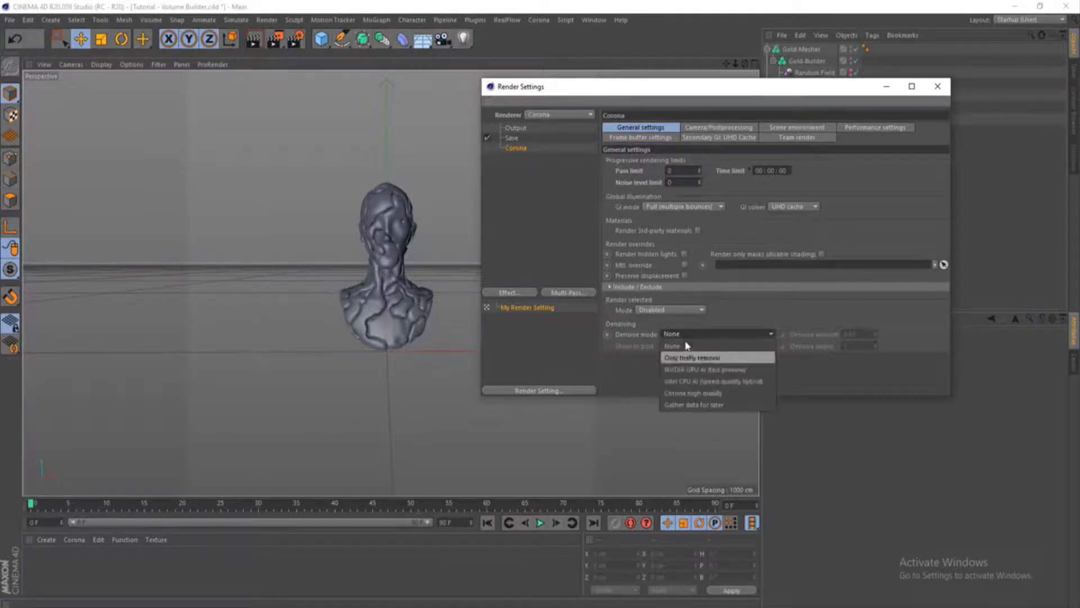
left_click(690, 395)
left_click(667, 183)
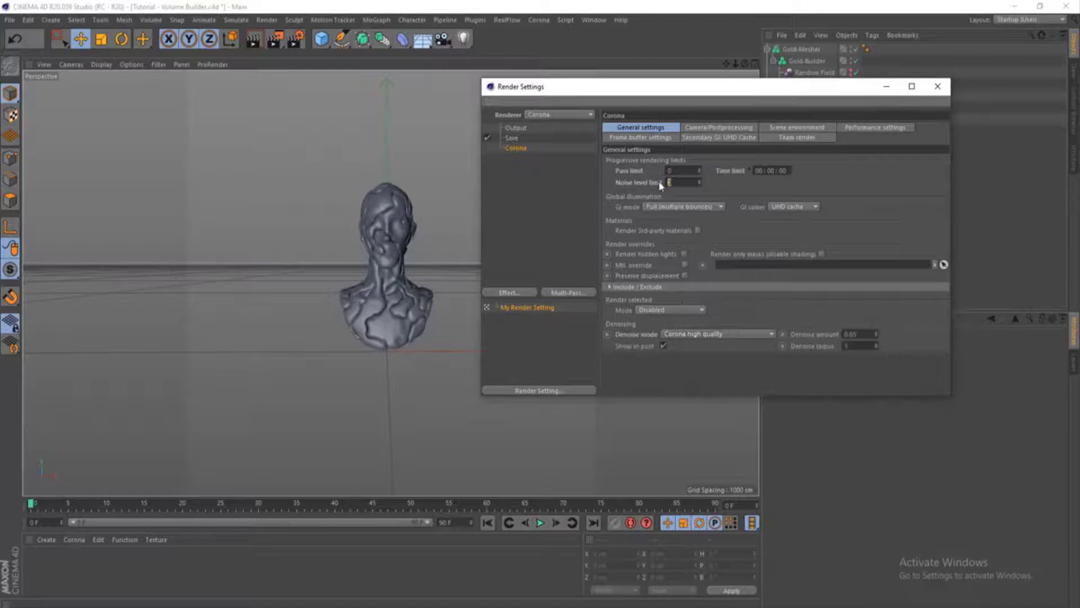
type("5")
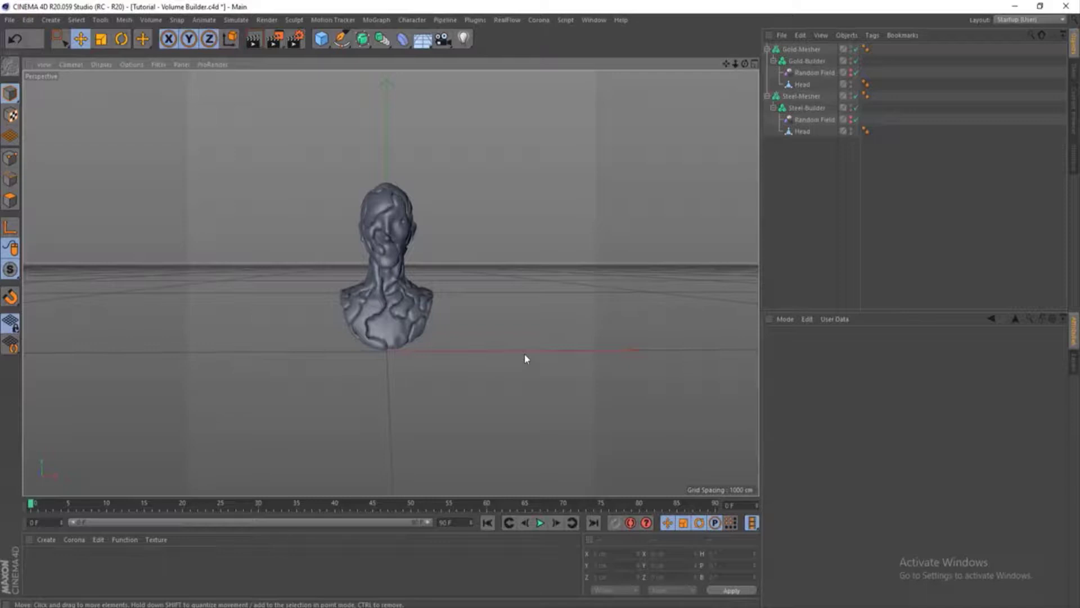
Step: Dock the Corona commands as a bar above the viewport and resize the surrounding layout to fit
left_click(540, 21)
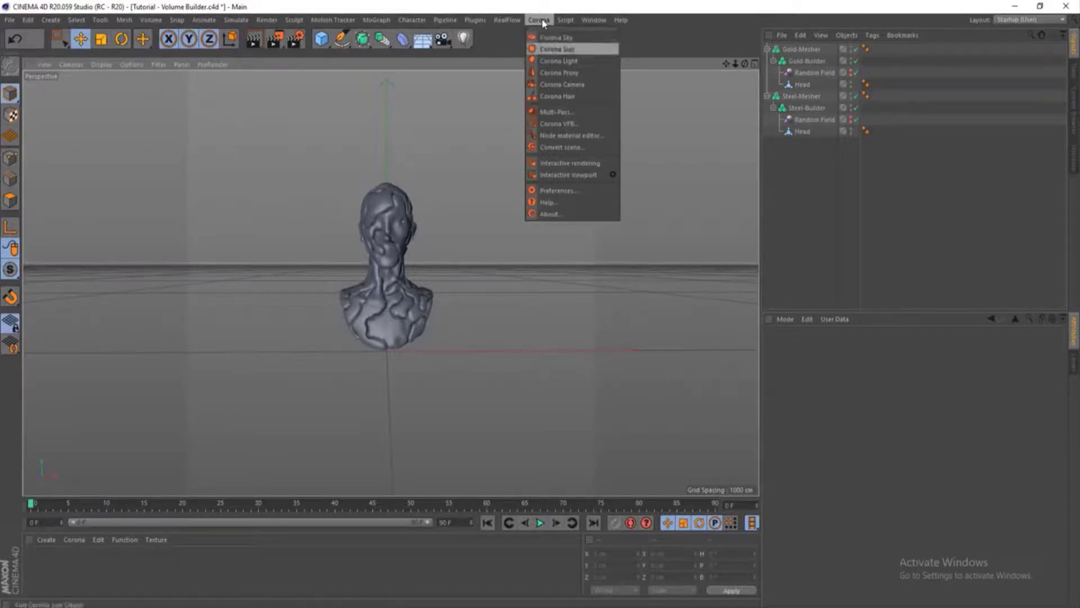
left_click(548, 28)
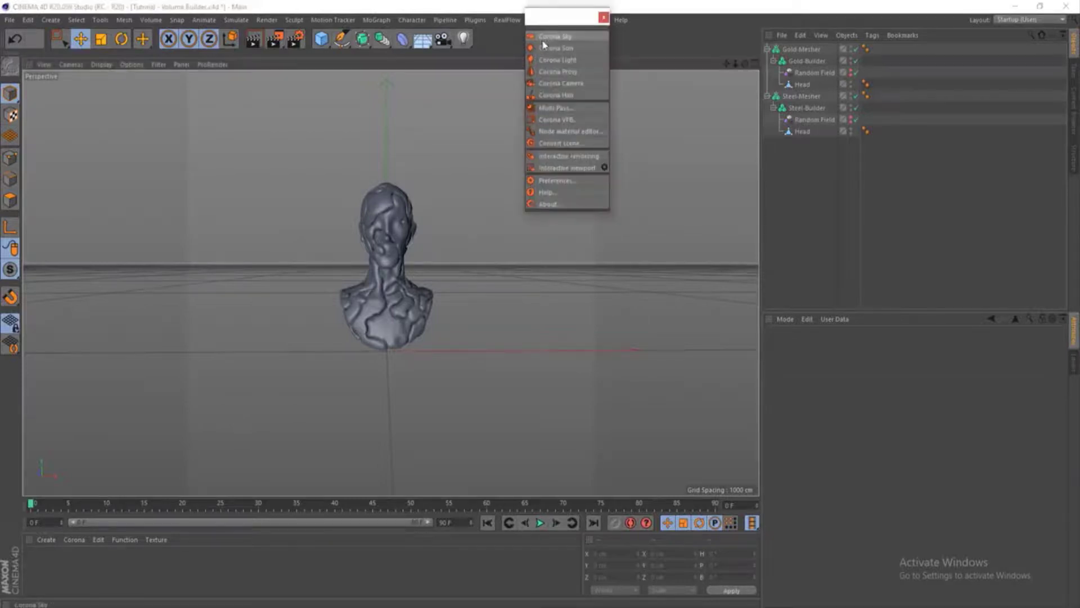
left_click_drag(536, 38, 60, 65)
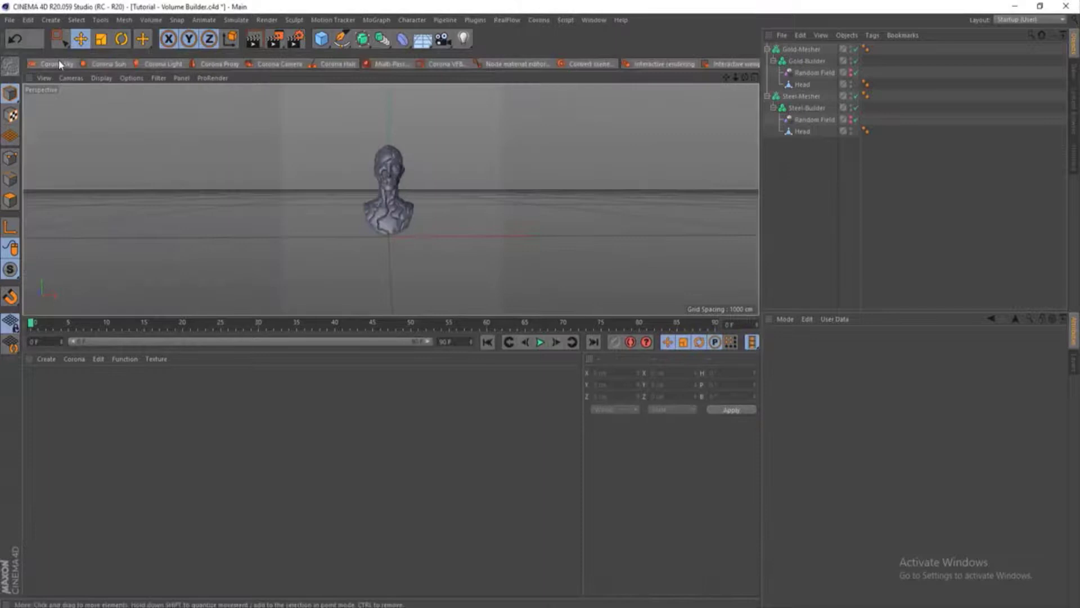
left_click_drag(485, 315, 465, 590)
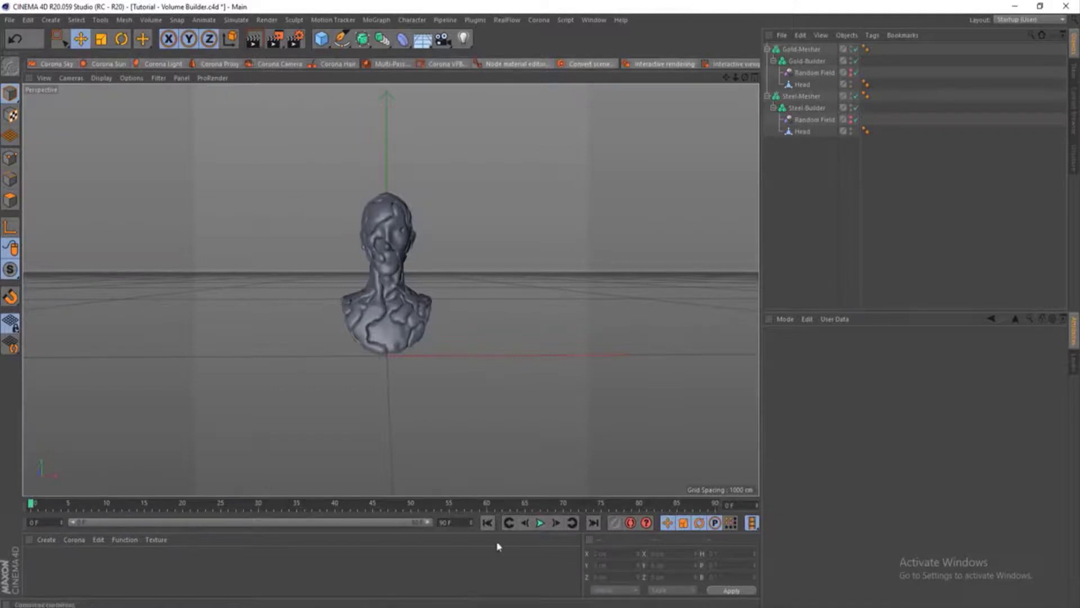
mouse_move(762, 142)
left_mouse_down()
mouse_move(924, 136)
mouse_move(688, 136)
mouse_move(769, 137)
mouse_move(755, 136)
left_mouse_up()
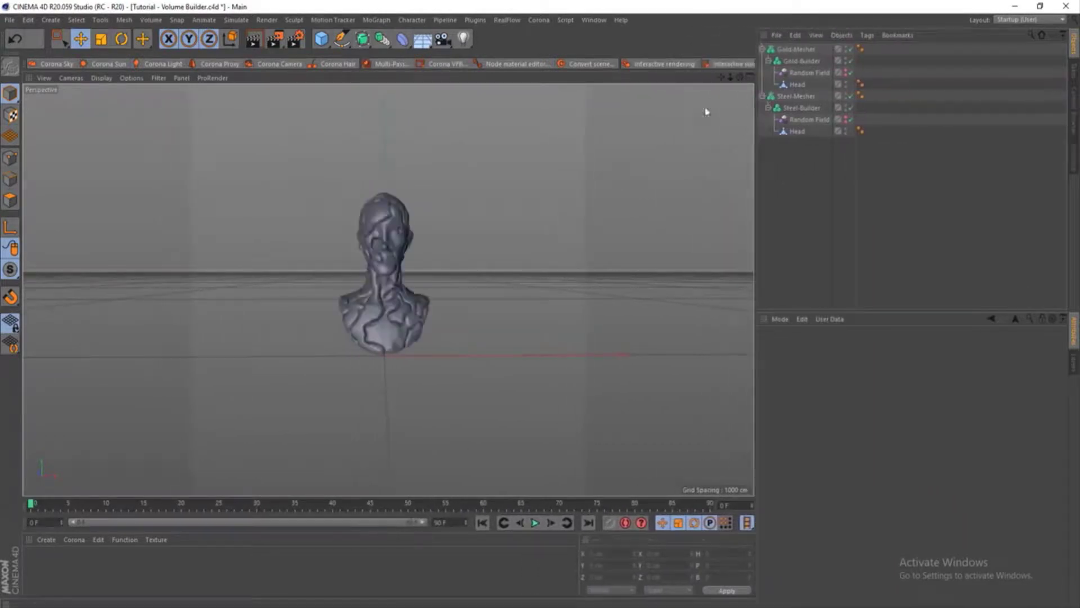
Step: Start Corona interactive rendering of the bust and place the render window over the middle of the workspace
left_click(656, 63)
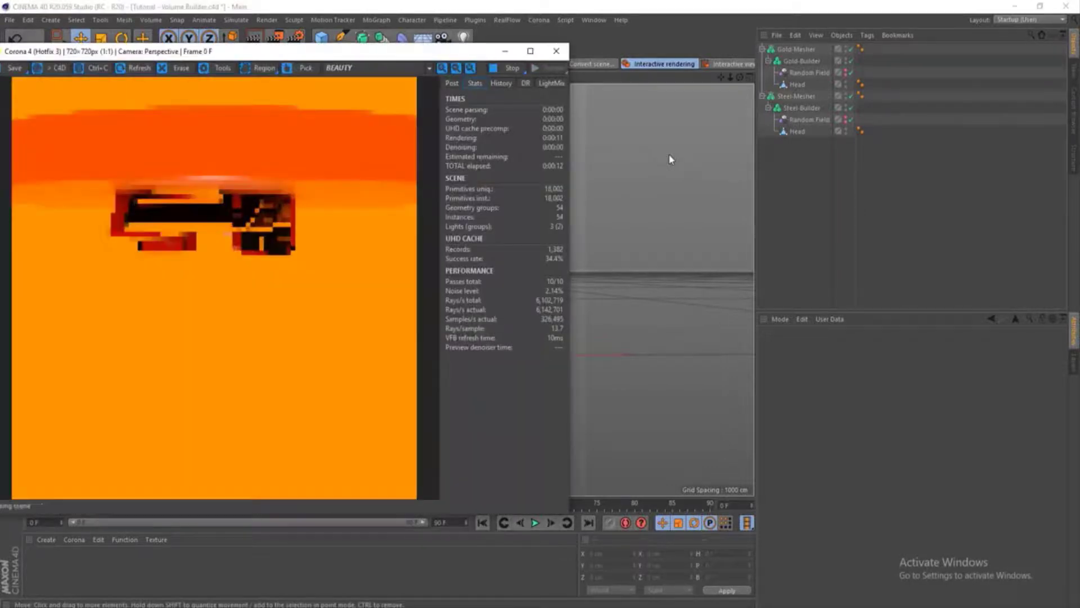
left_click_drag(268, 54, 593, 91)
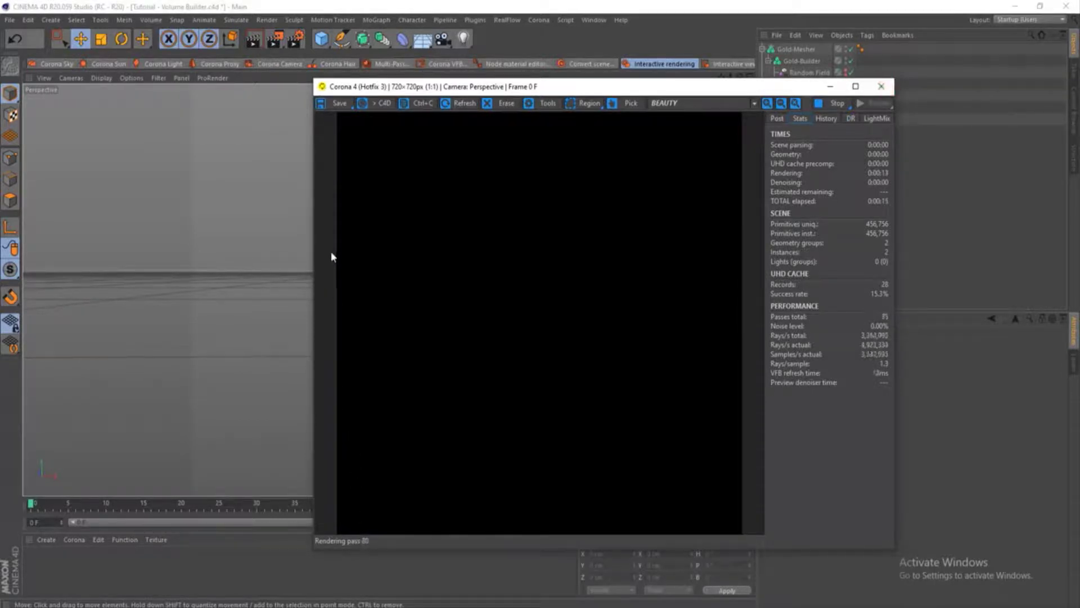
Step: Close the render window, add a Corona Light, and place it in front of the bust at about X 110, Y 148, Z -209 cm
left_click(880, 88)
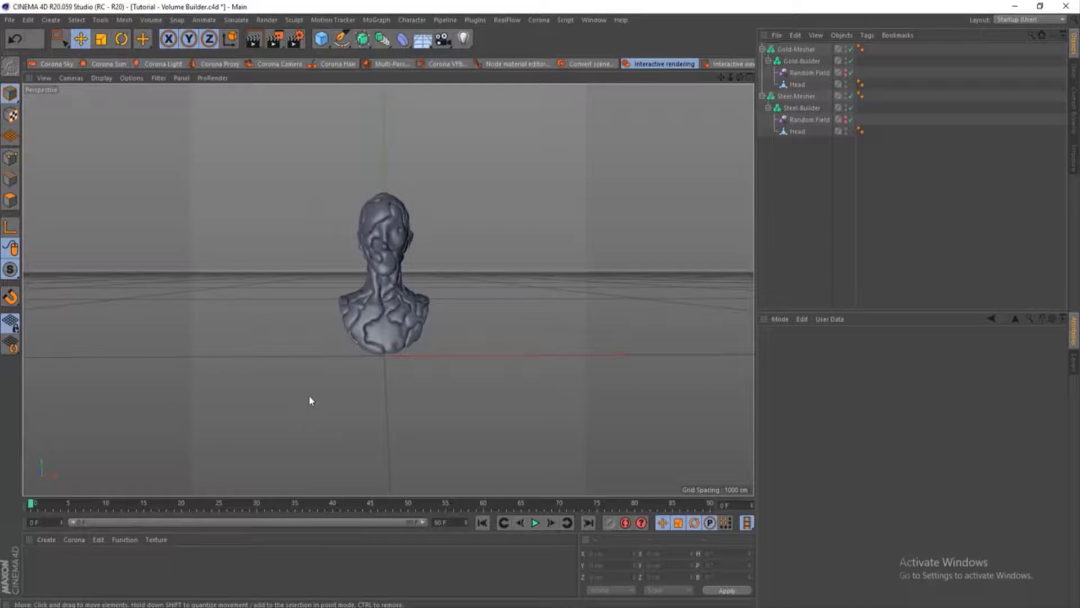
left_click(168, 67)
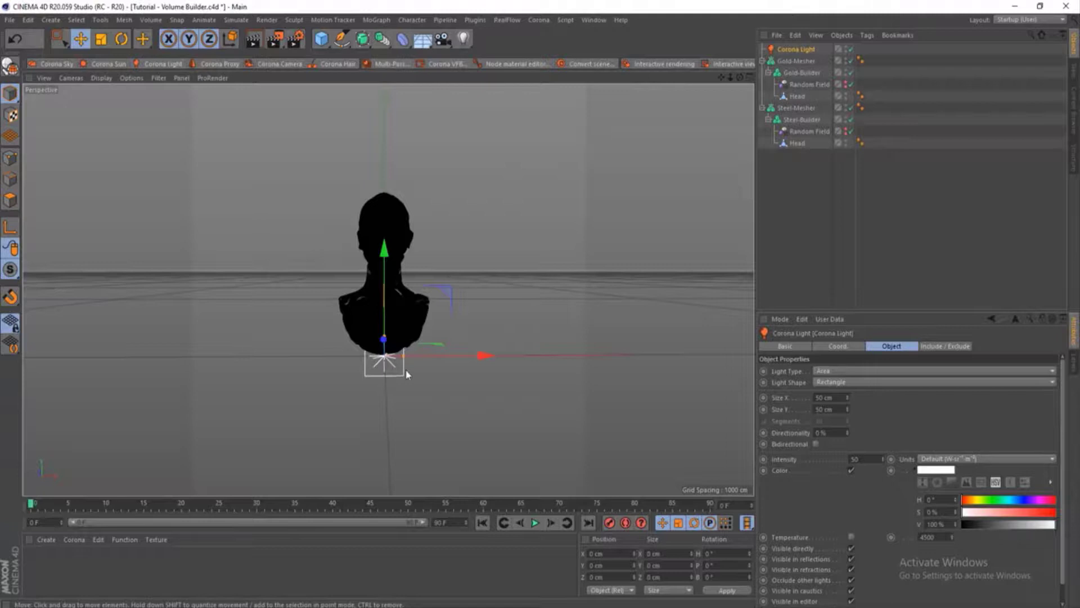
left_click_drag(446, 364, 532, 360)
left_click_drag(457, 344, 502, 373)
left_click_drag(519, 311, 522, 158)
mouse_move(497, 215)
left_mouse_down()
mouse_move(521, 219)
mouse_move(502, 227)
left_mouse_up()
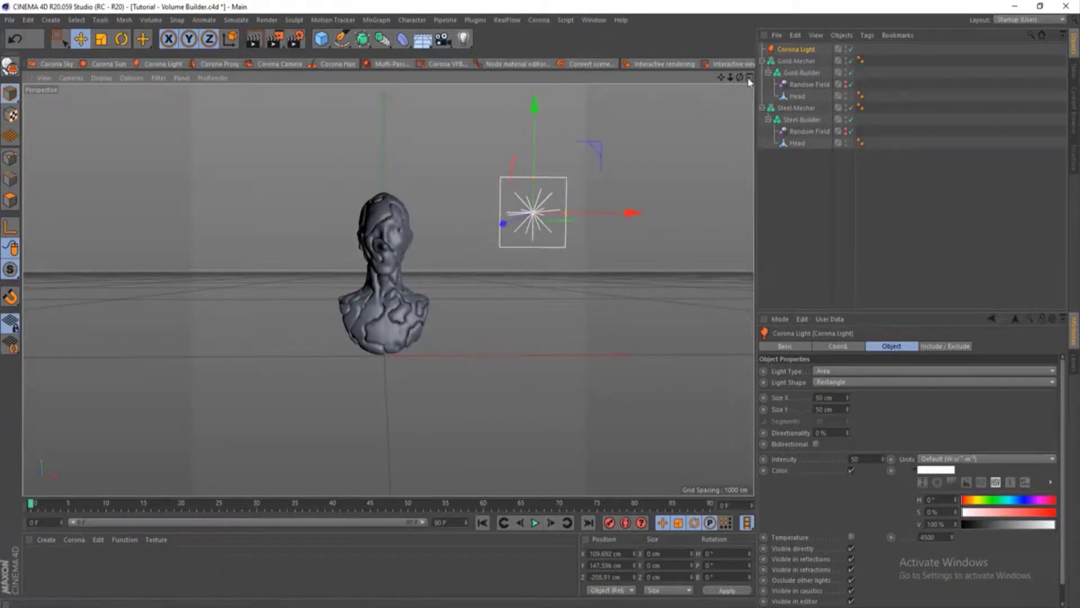
Step: In the Top view, shift the light to about X 191, Z -211 cm and rotate it to about 45° heading and -46° pitch
left_click(750, 78)
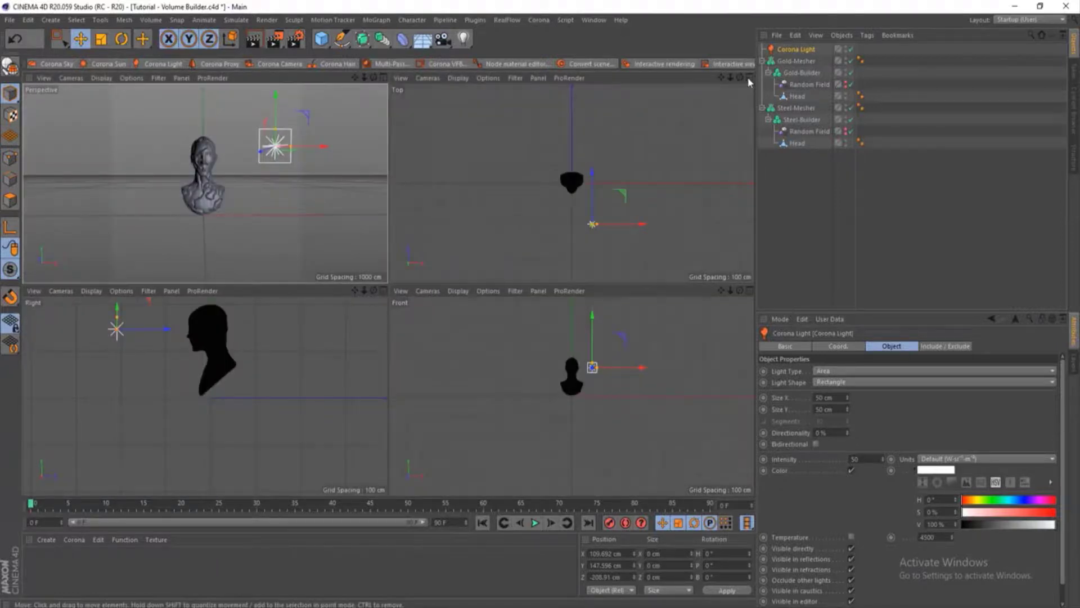
left_click(749, 79)
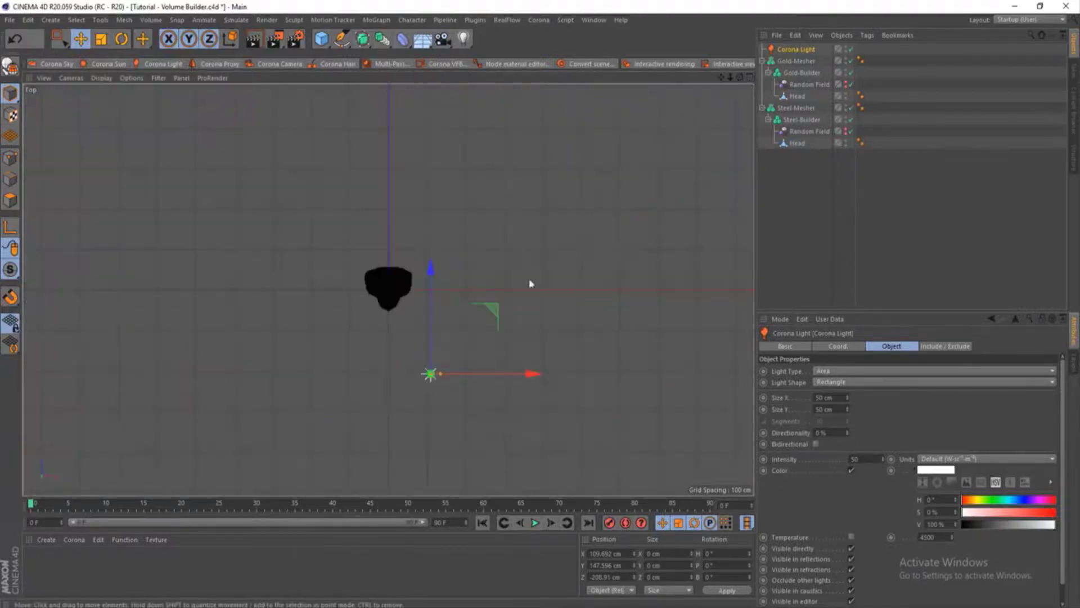
left_click_drag(495, 309, 527, 316)
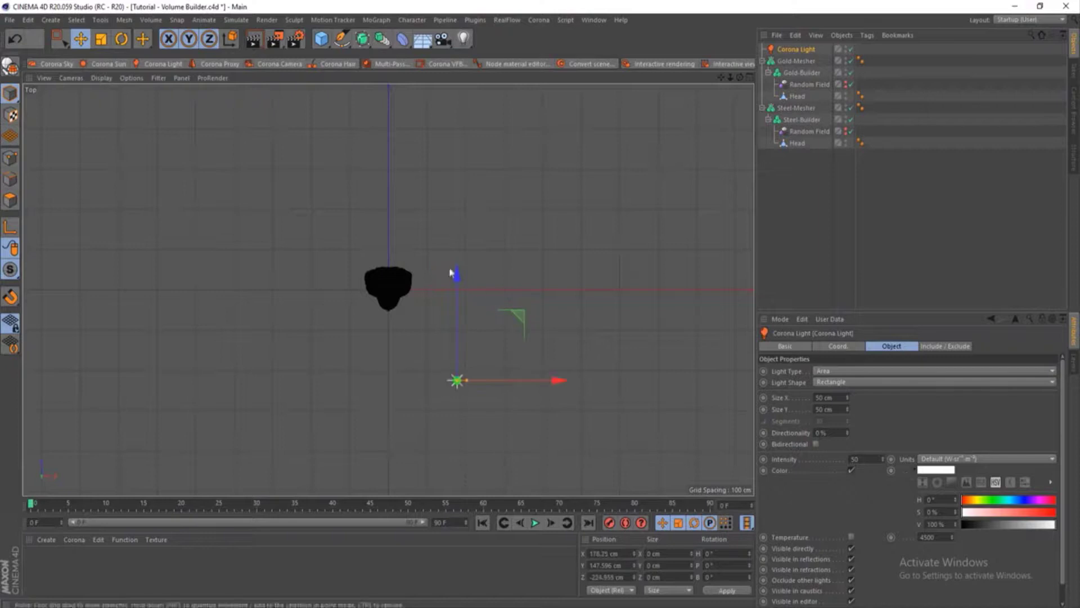
left_click(122, 42)
left_click_drag(496, 330, 450, 294)
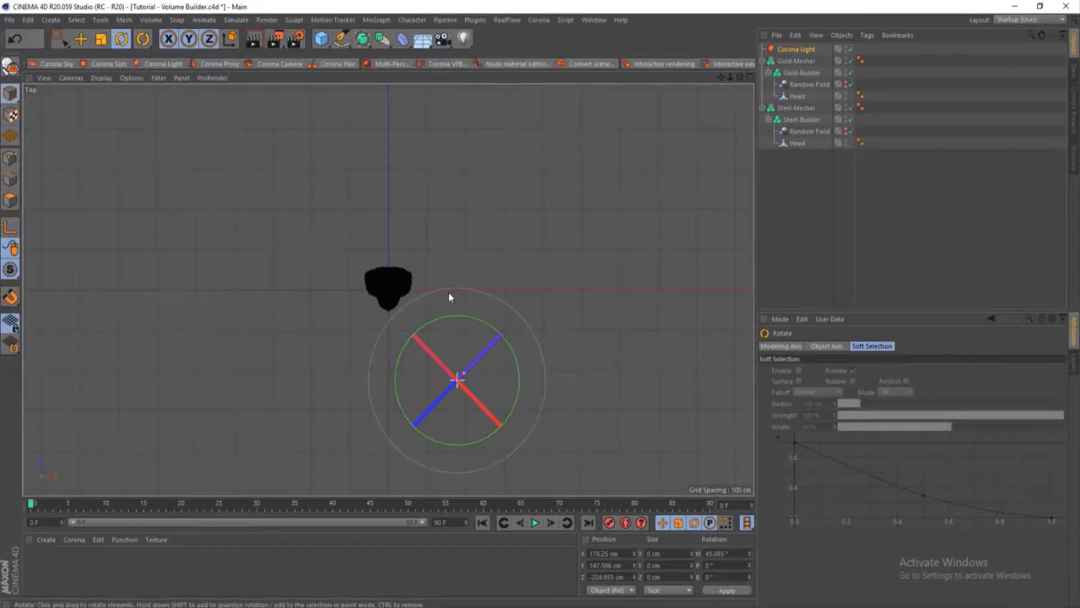
left_click_drag(438, 360, 391, 317)
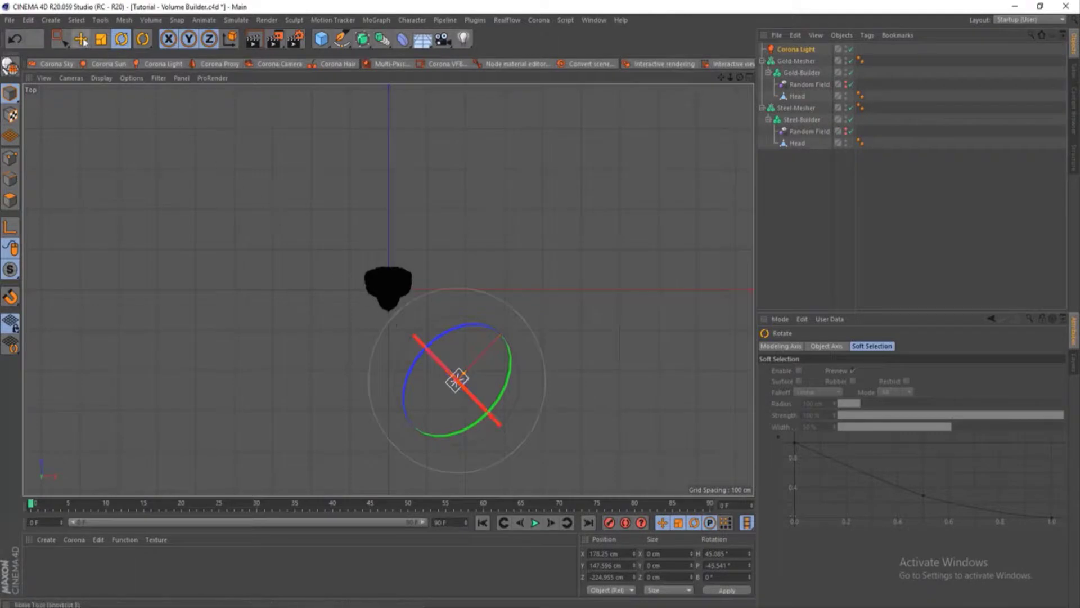
left_click(81, 38)
left_click_drag(529, 303, 533, 298)
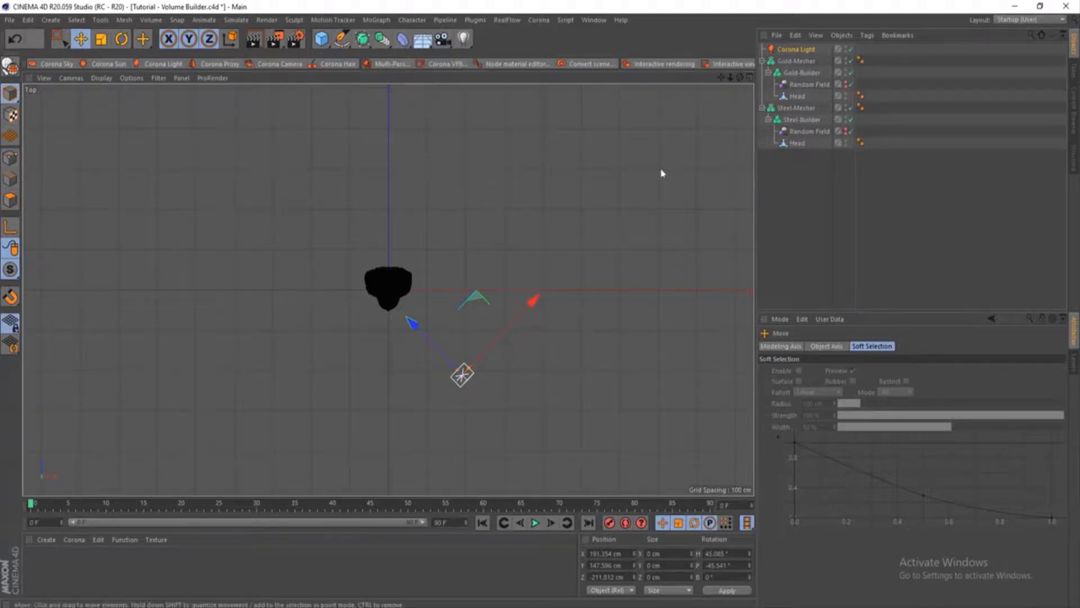
Step: Duplicate the light to about X 14, Z -390 cm in front of the bust and set the copy's heading and pitch to 0°
left_click_drag(533, 302, 389, 450, "ctrl")
left_click(121, 38)
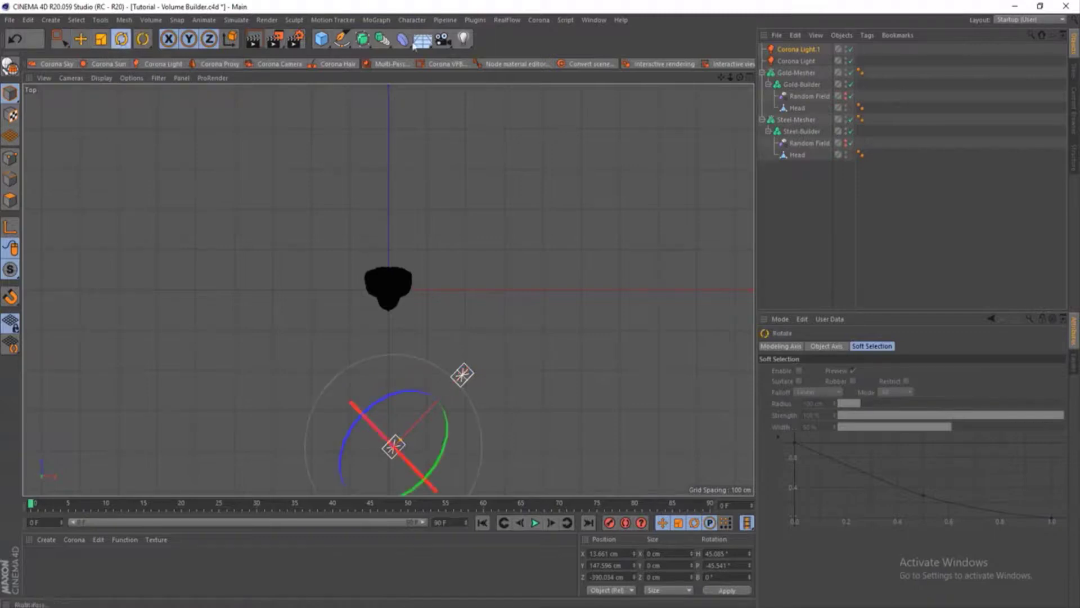
left_click(795, 51)
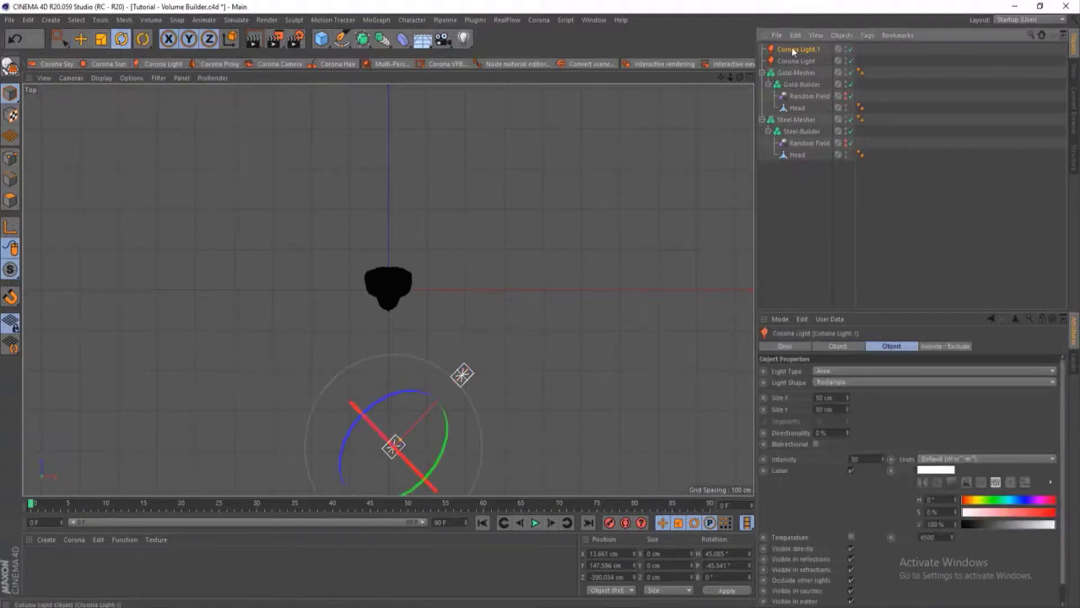
left_click(839, 346)
left_click(938, 371)
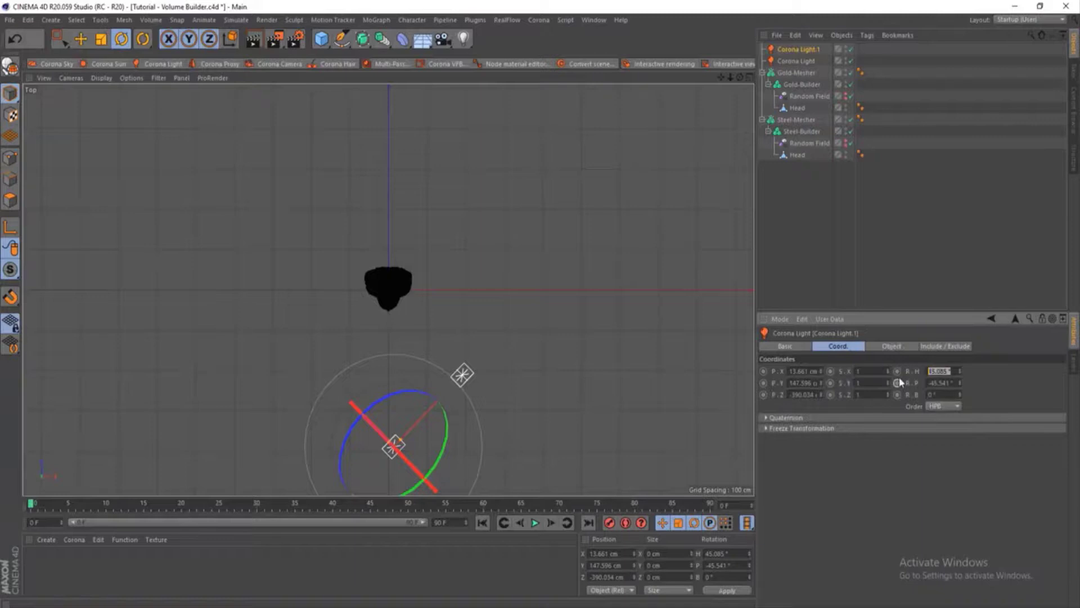
type("0")
key("Tab")
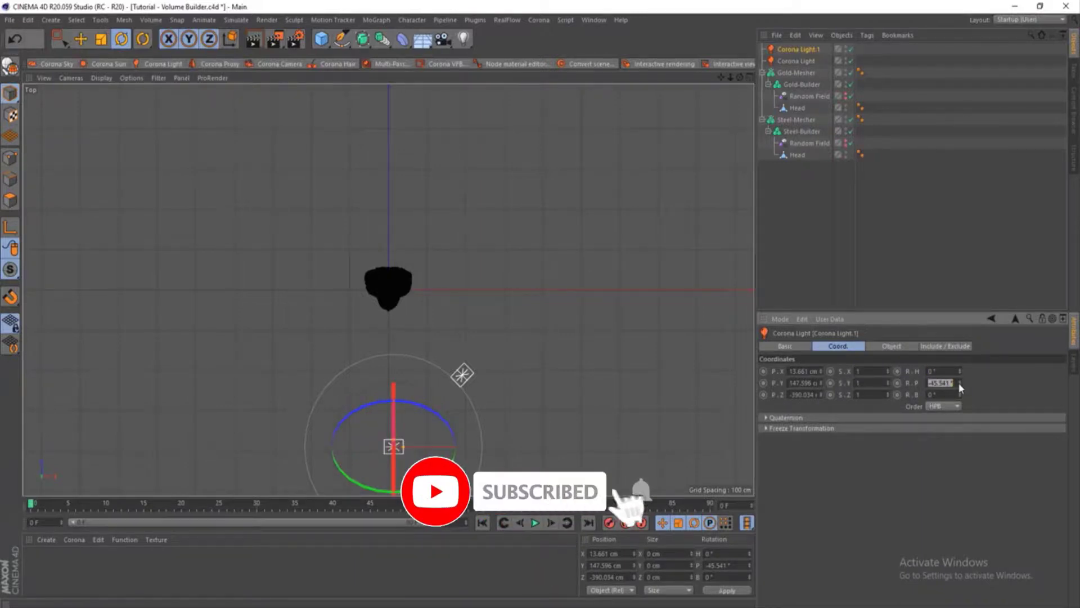
type("0")
key("Return")
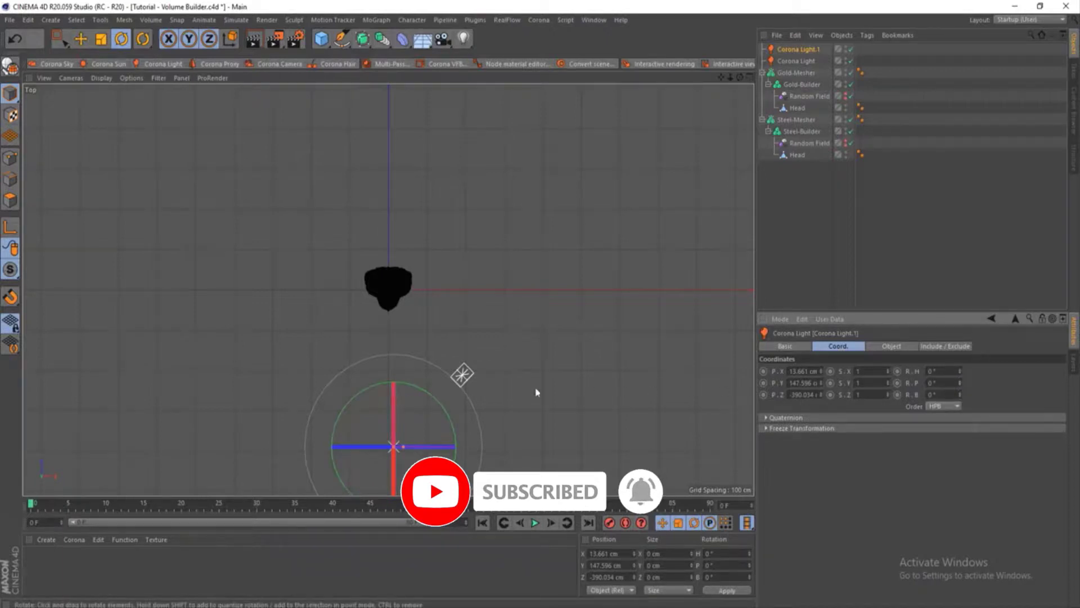
Step: Rotate the copied light to a -50° heading and move it to about X -412, Y 174, Z -317 cm
left_click_drag(418, 391, 458, 411)
left_click(84, 40)
left_click_drag(485, 455, 323, 430)
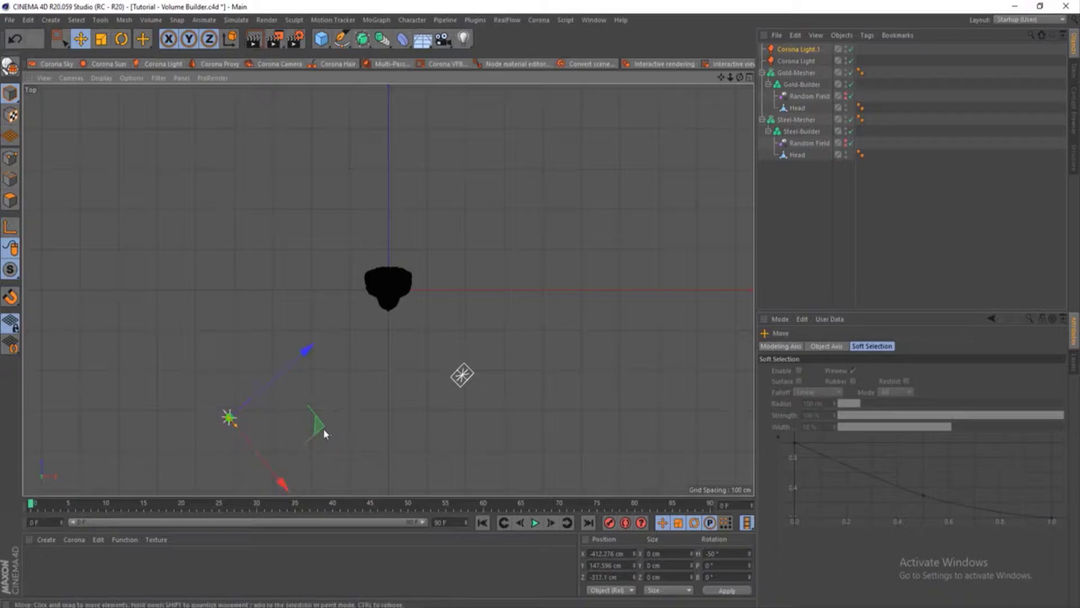
left_click(750, 78)
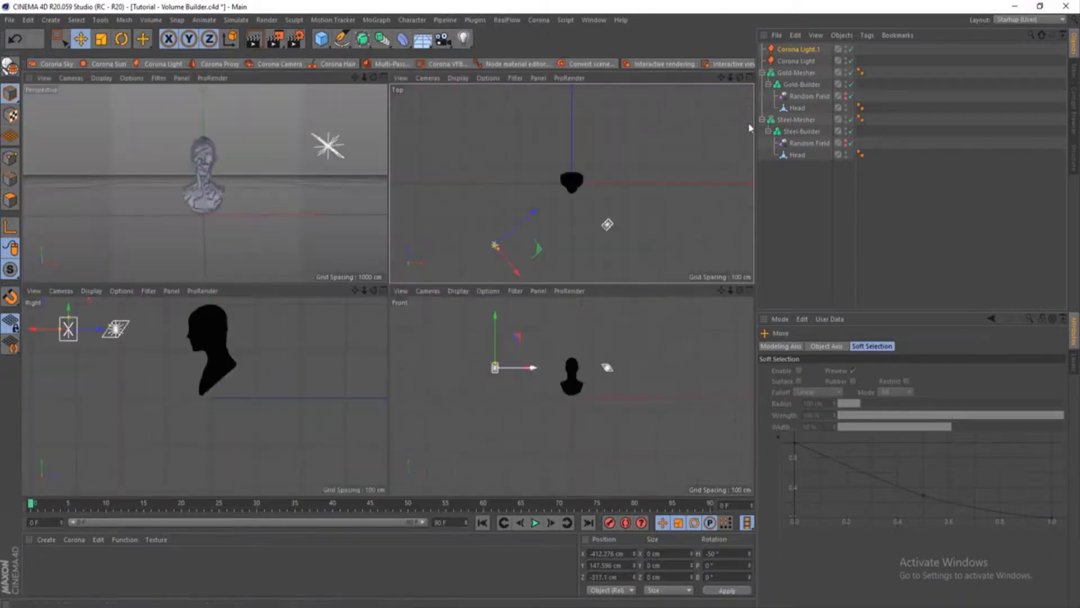
left_click(751, 291)
left_click(753, 294)
mouse_move(231, 180)
left_mouse_down()
mouse_move(236, 137)
mouse_move(234, 164)
left_mouse_up()
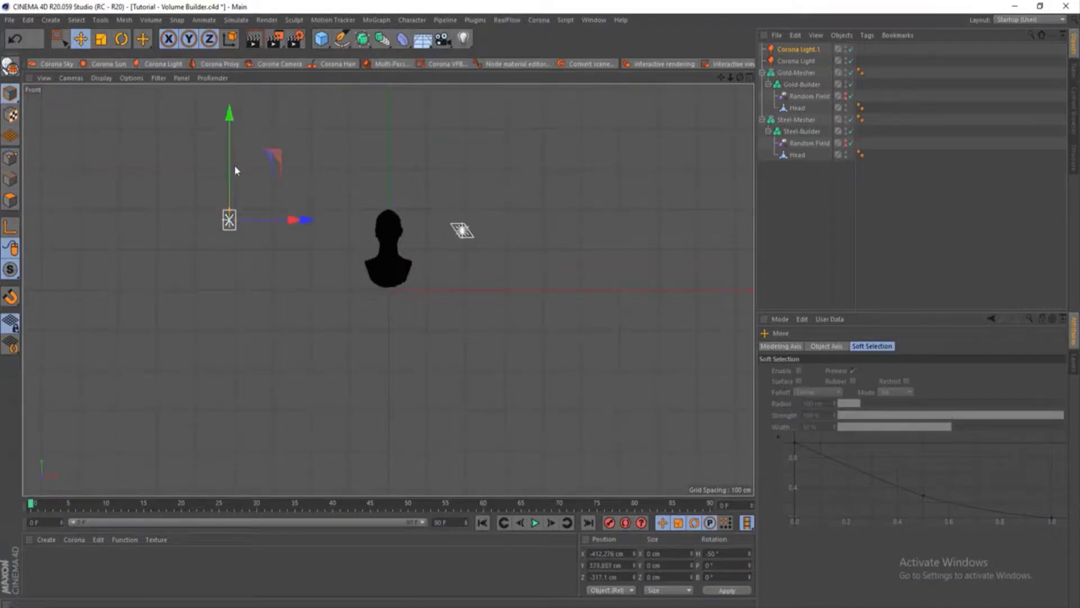
Step: Raise the first Corona Light above the bust and move it to about X 162, Y 319, Z -183 cm
left_click(461, 233)
left_click_drag(419, 299, 443, 269)
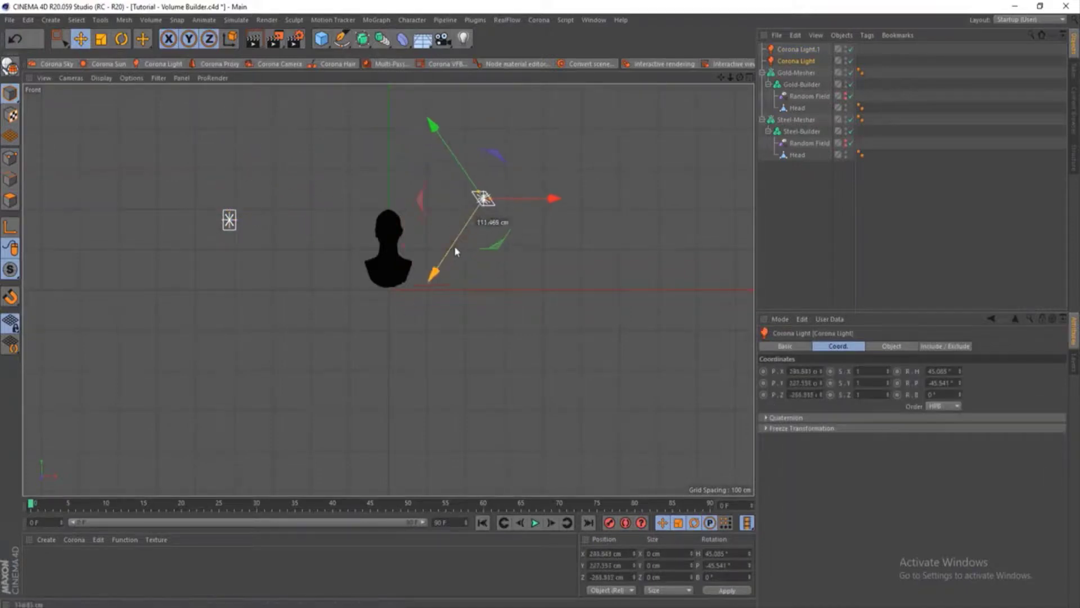
left_click_drag(458, 181, 427, 123)
left_click_drag(429, 195, 426, 199)
left_click(749, 78)
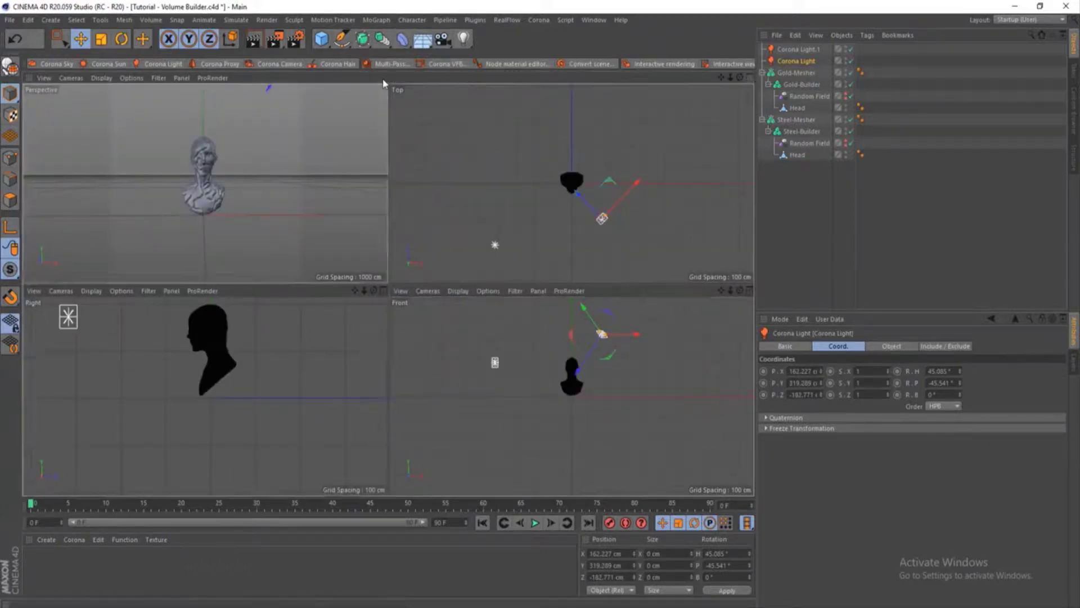
Step: Preview a closer perspective of the bust in Corona interactive rendering, with Corona Light.1 switched off to compare the lighting
left_click(383, 77)
mouse_move(731, 77)
left_mouse_down()
mouse_move(799, 78)
mouse_move(757, 77)
mouse_move(670, 140)
mouse_move(721, 83)
mouse_move(720, 93)
left_mouse_up()
left_click(667, 66)
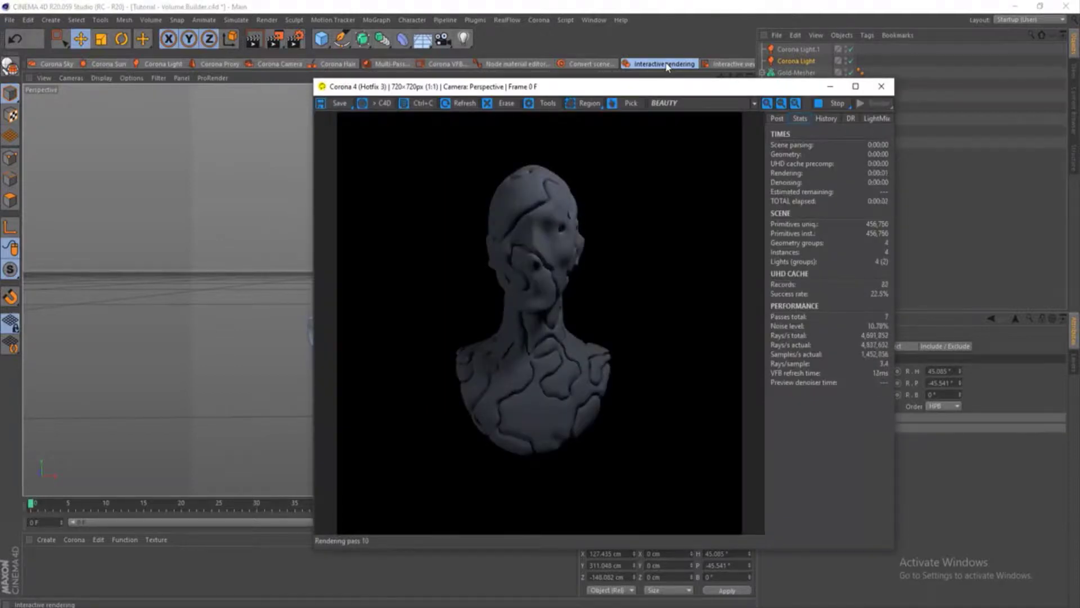
left_click_drag(570, 91, 379, 91)
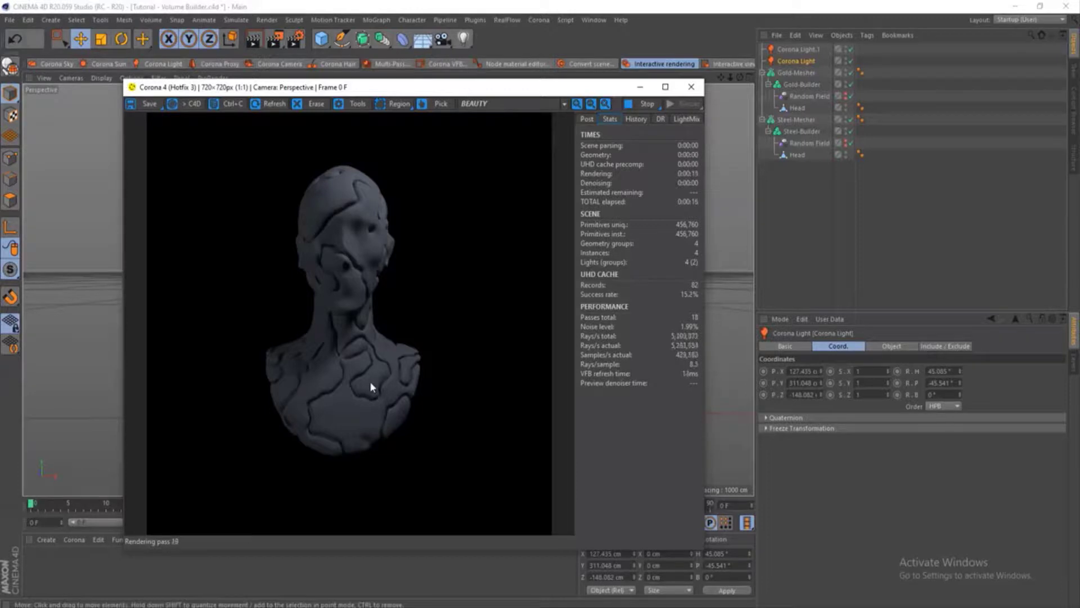
left_click(851, 49)
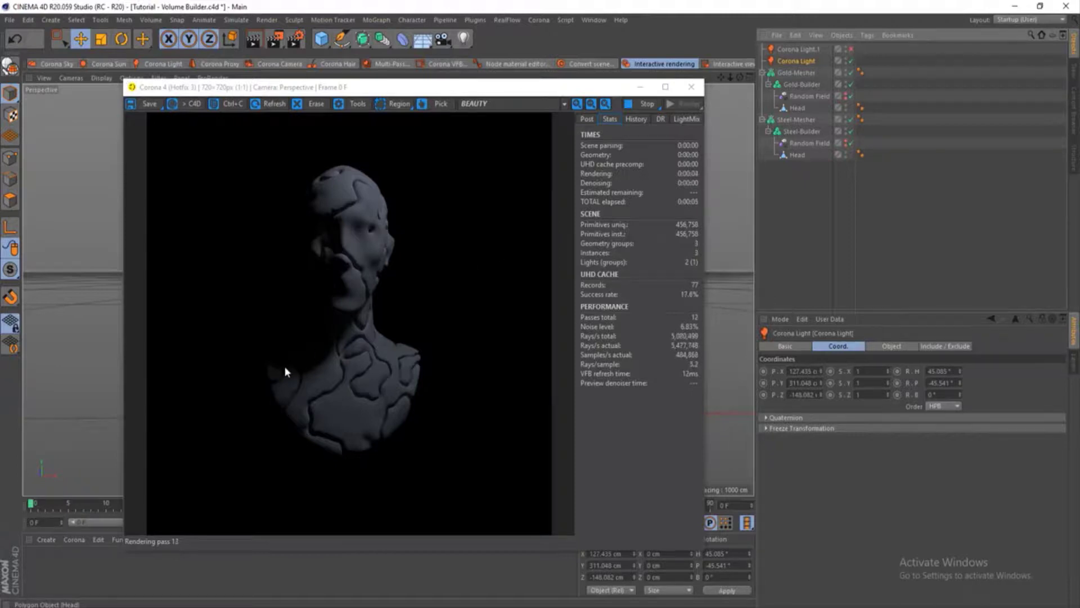
left_click(692, 87)
Step: Duplicate Corona Light.1 to the rear side of the bust and rotate the copy to a -130° heading facing it
left_click(749, 77)
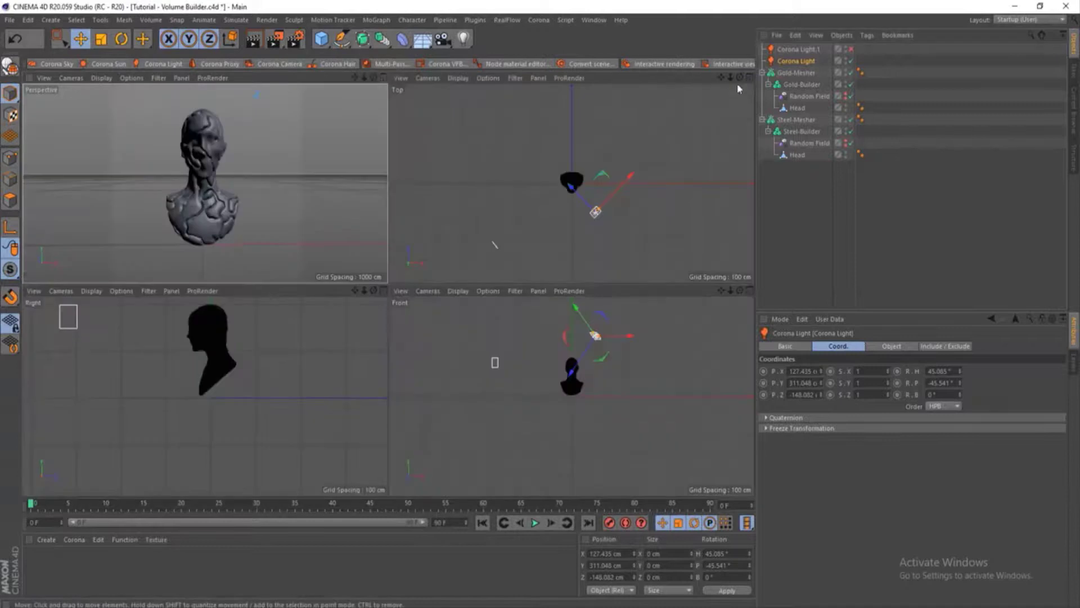
left_click(494, 245)
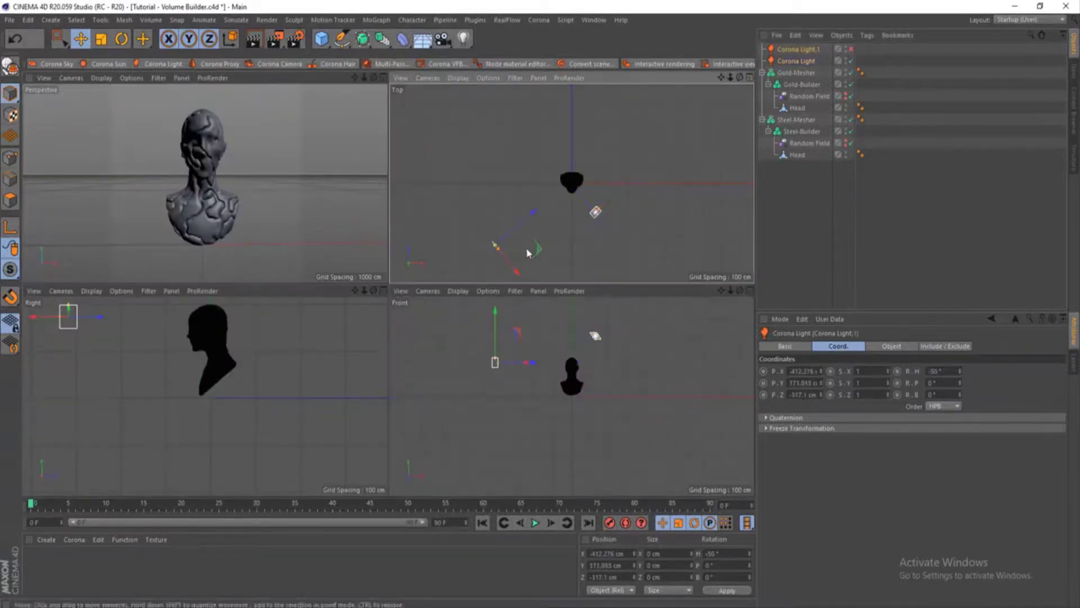
left_click_drag(538, 245, 525, 188)
left_click(122, 39)
left_click(81, 39)
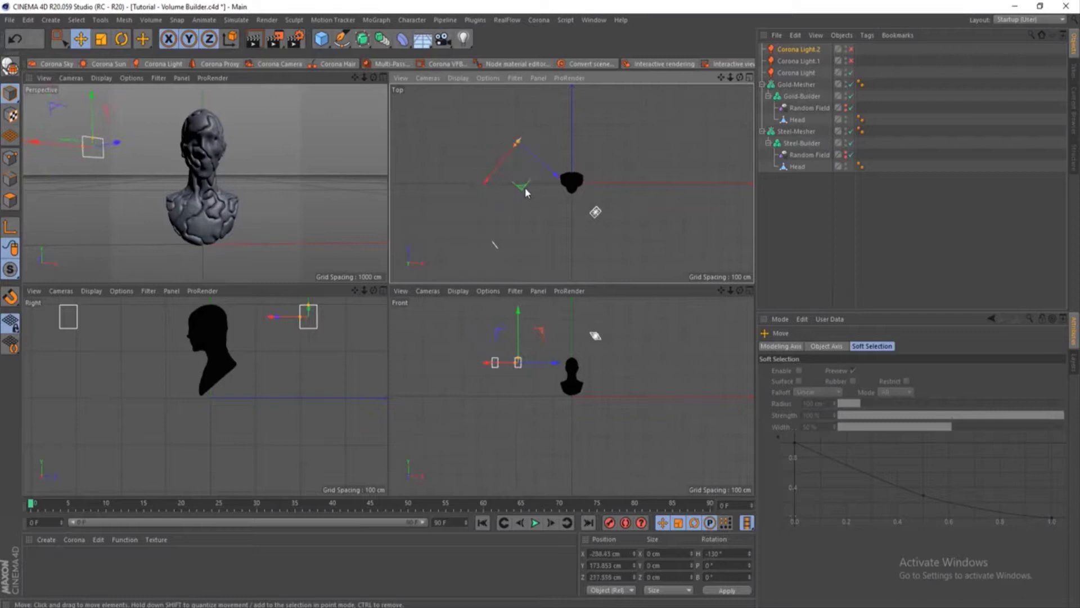
Step: Lower the rear light and bring it closer to the bust, at about X -204, Y 129, Z 159 cm
left_click_drag(518, 338, 517, 331)
left_click_drag(489, 372, 493, 370)
left_click_drag(538, 159, 551, 176)
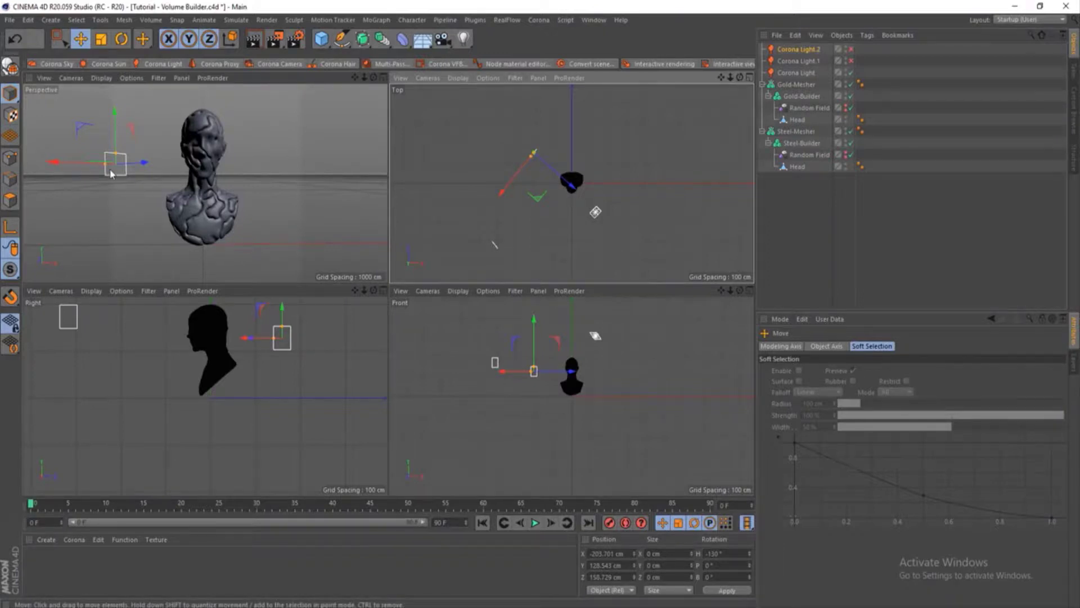
Step: Enable Corona Light.1 and Corona Light.2, and turn off Visible directly for Corona Light.2
left_click(851, 61)
left_click(851, 49)
left_click(811, 49)
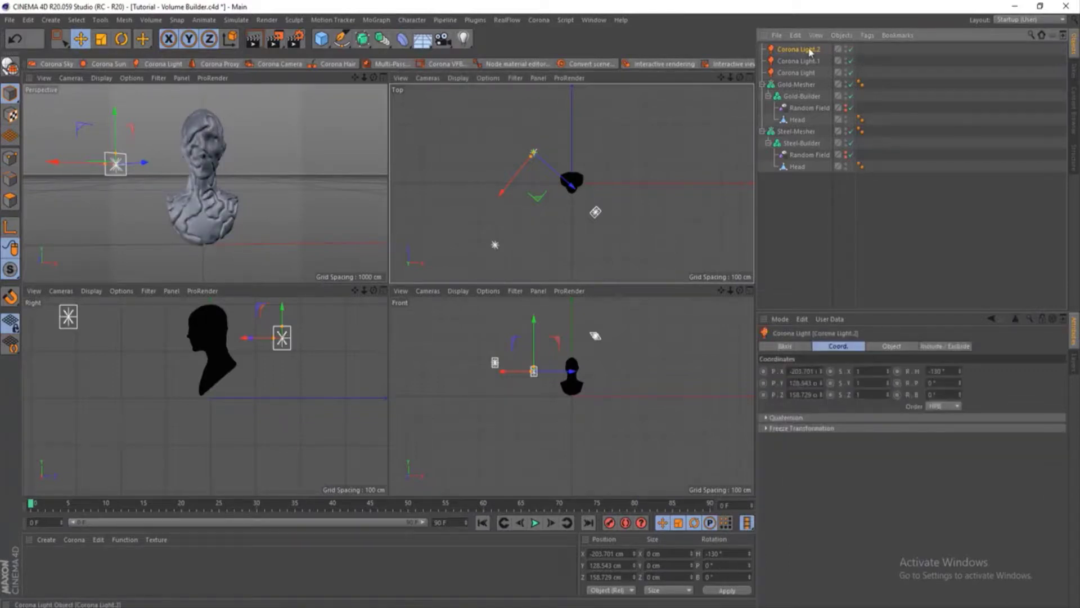
left_click(888, 348)
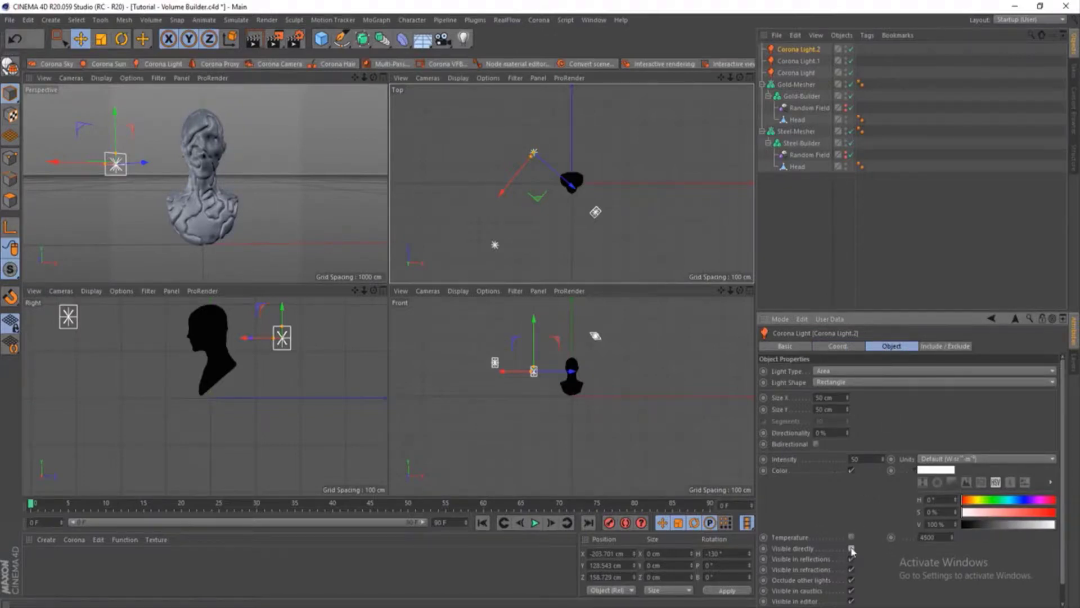
Step: Start interactive rendering of the perspective view with Corona Light.1 disabled, and move the render window clear of the bust in the viewport
left_click(384, 78)
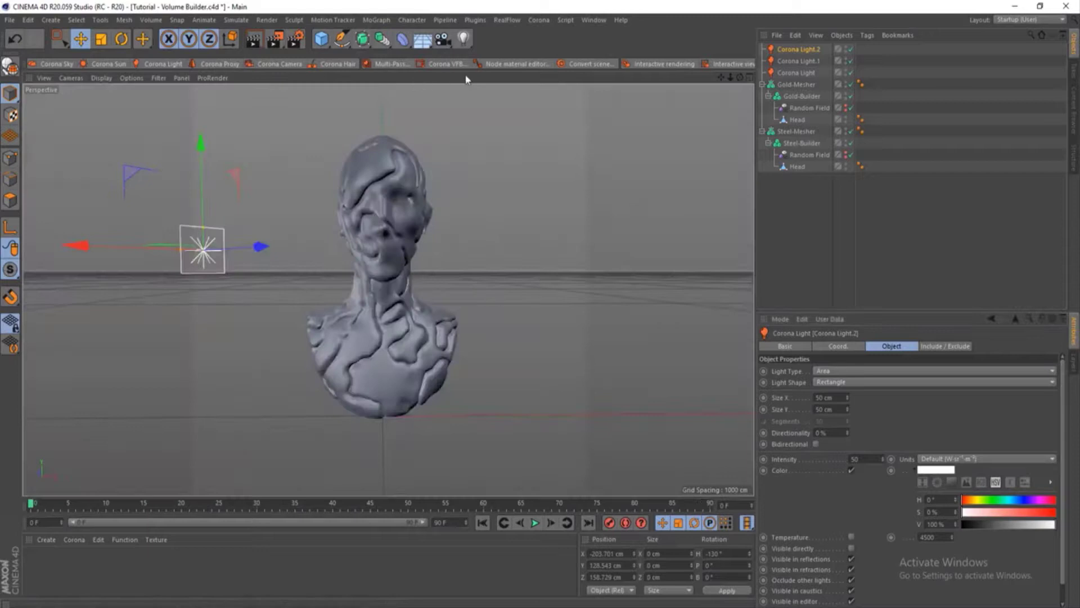
left_click(684, 65)
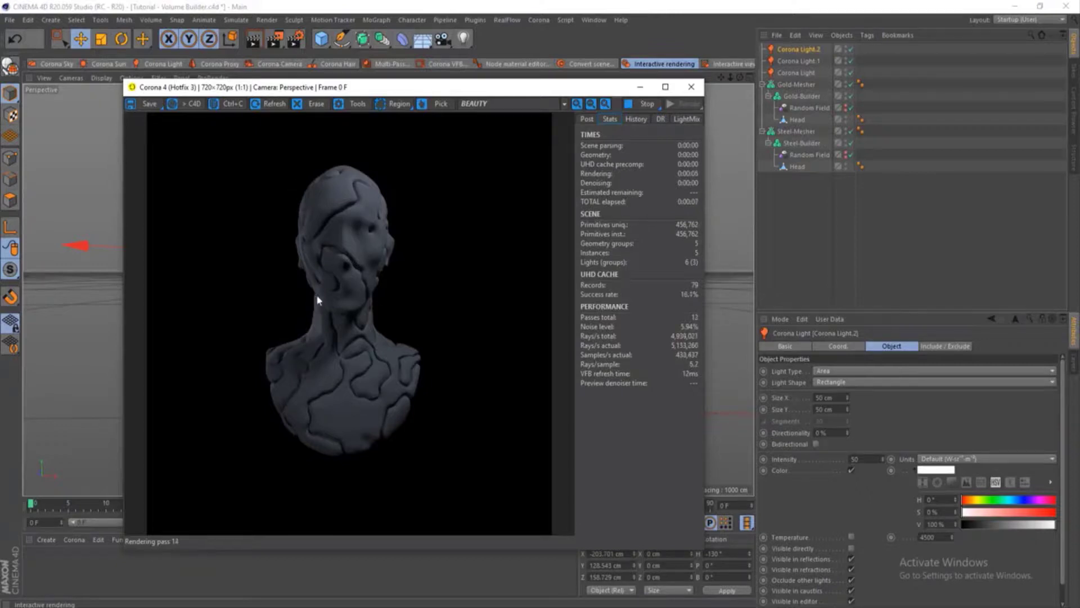
left_click(851, 61)
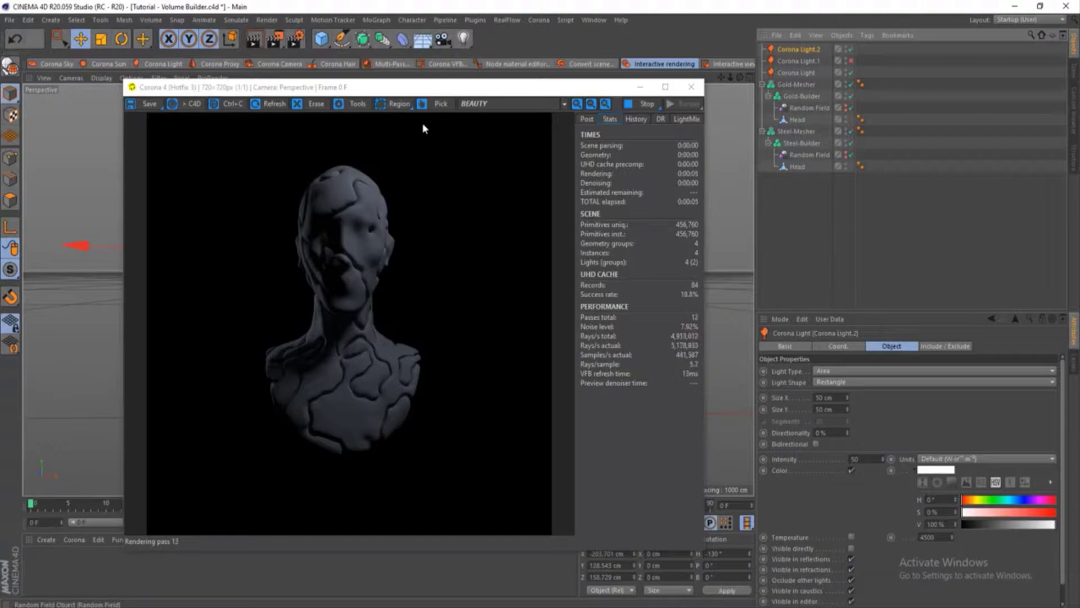
left_click_drag(420, 90, 786, 99)
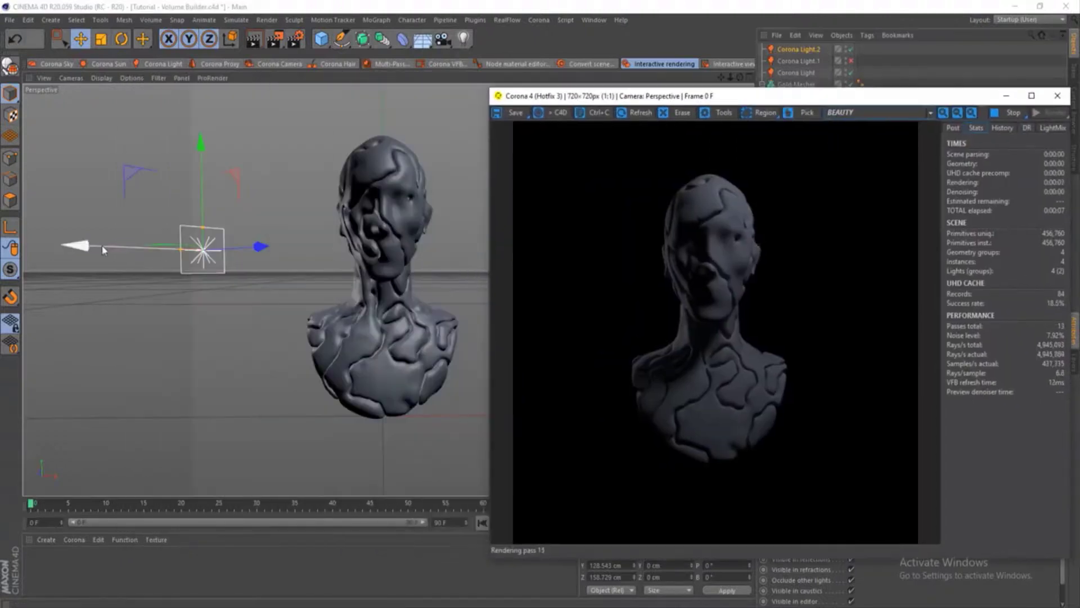
Step: Slide Corona Light.2 along its local X axis farther behind the bust, to about Z 219 cm
left_click(191, 5)
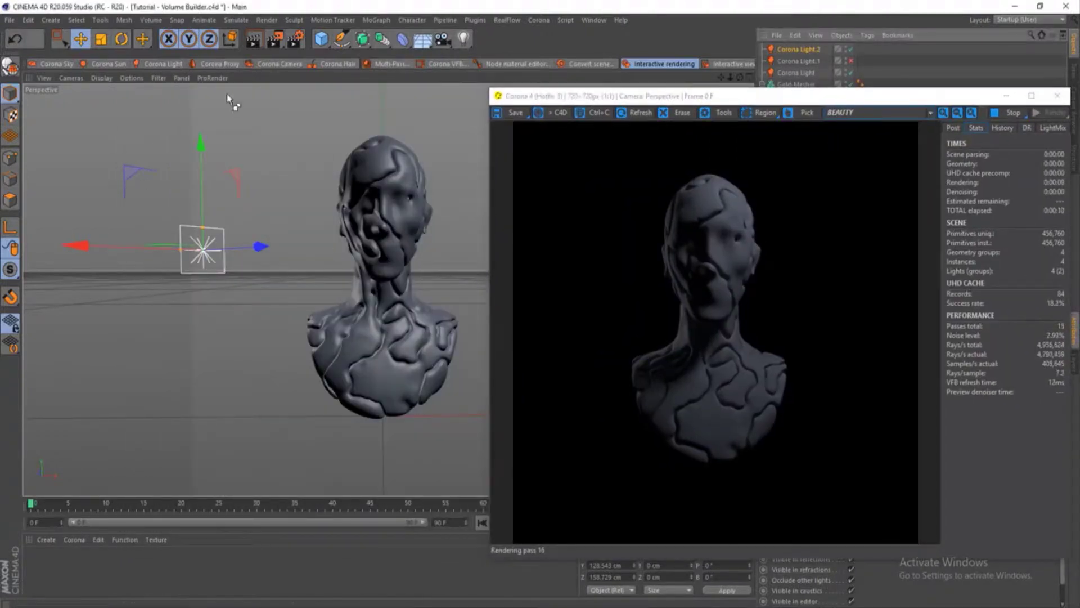
left_click_drag(96, 247, 172, 255)
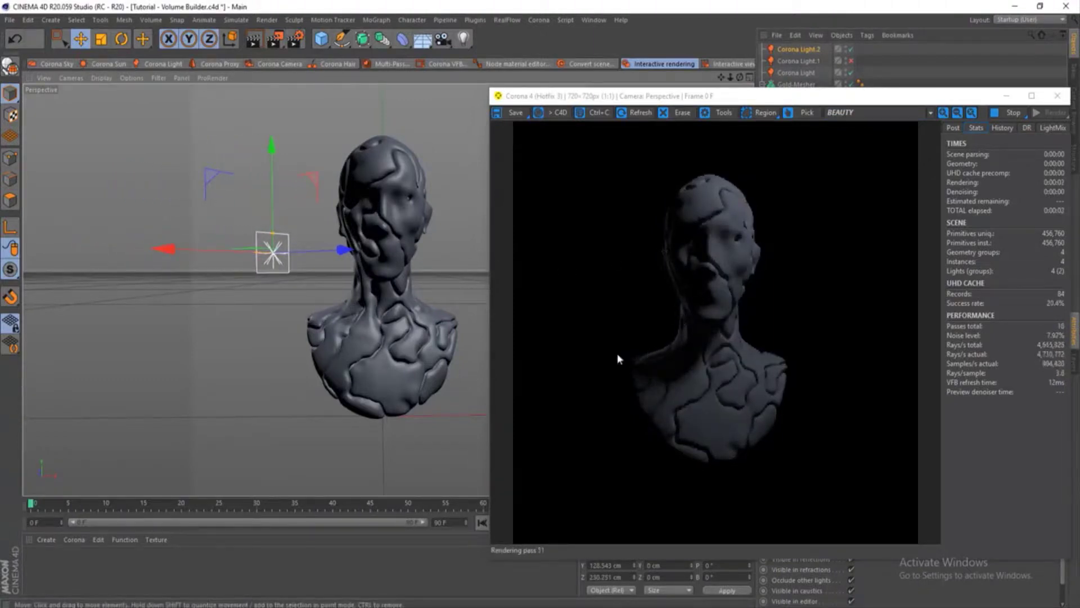
left_click_drag(188, 254, 179, 255)
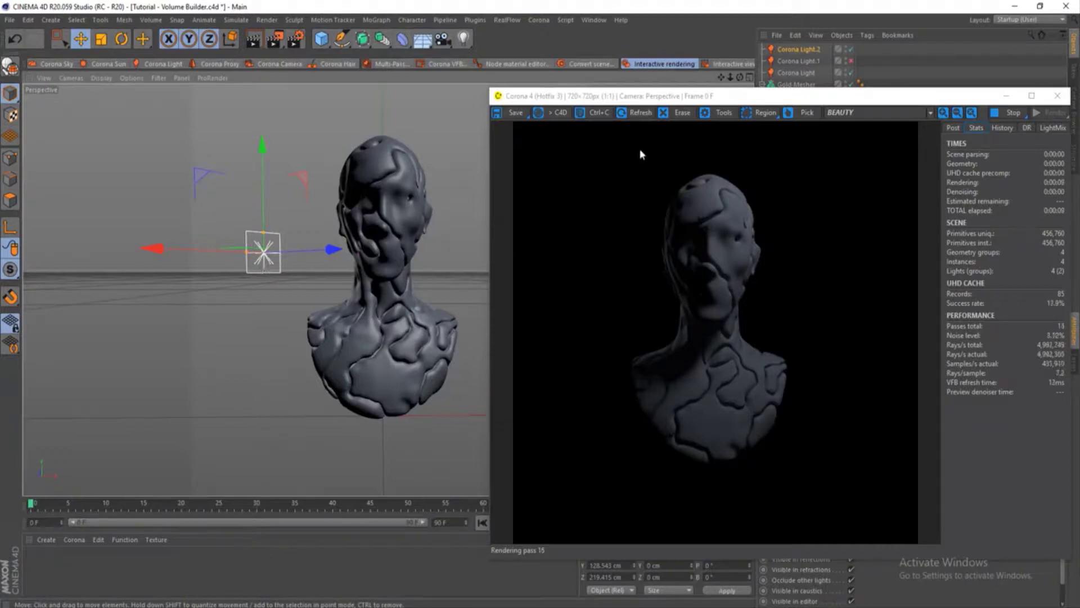
Step: Enable Corona Light.1 and slide it along its local Z axis farther from the bust, to about X -704, Z -562 cm
left_click(851, 61)
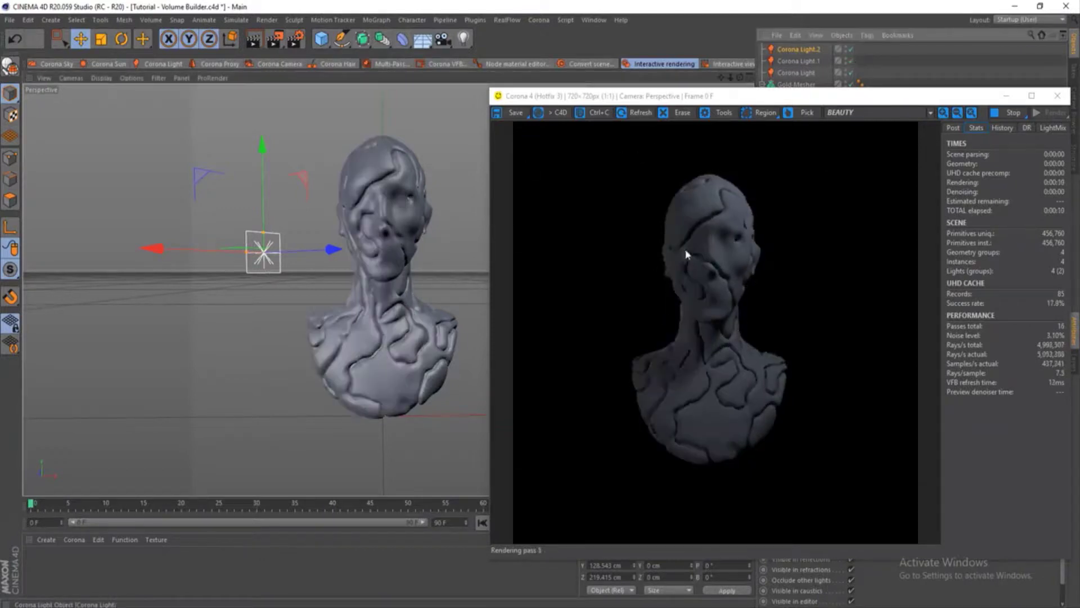
left_click_drag(732, 96, 785, 180)
left_click(790, 60)
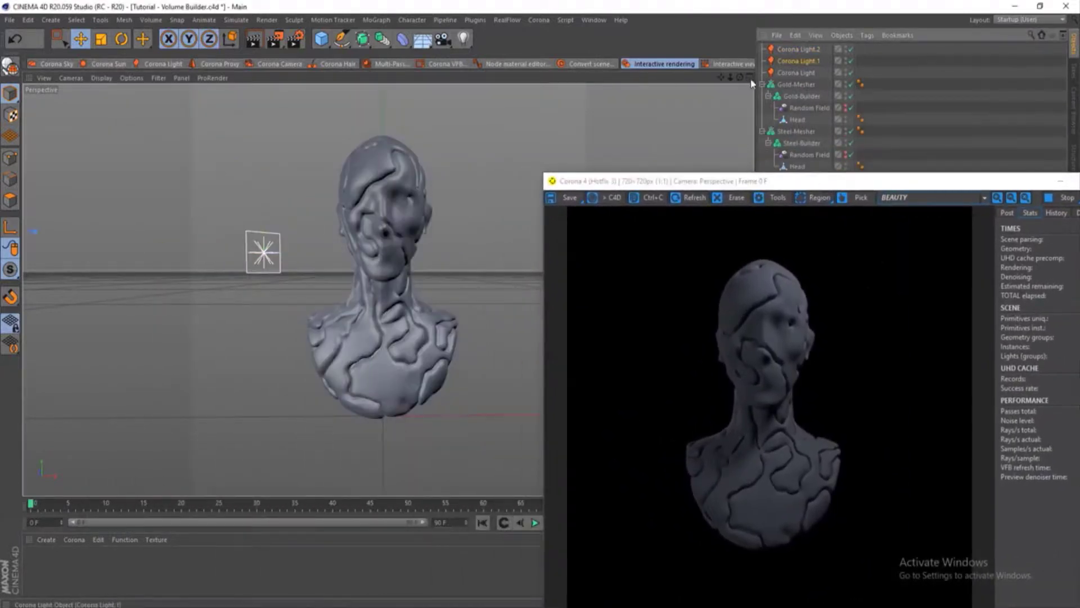
left_click(750, 77)
left_click_drag(494, 246, 474, 260)
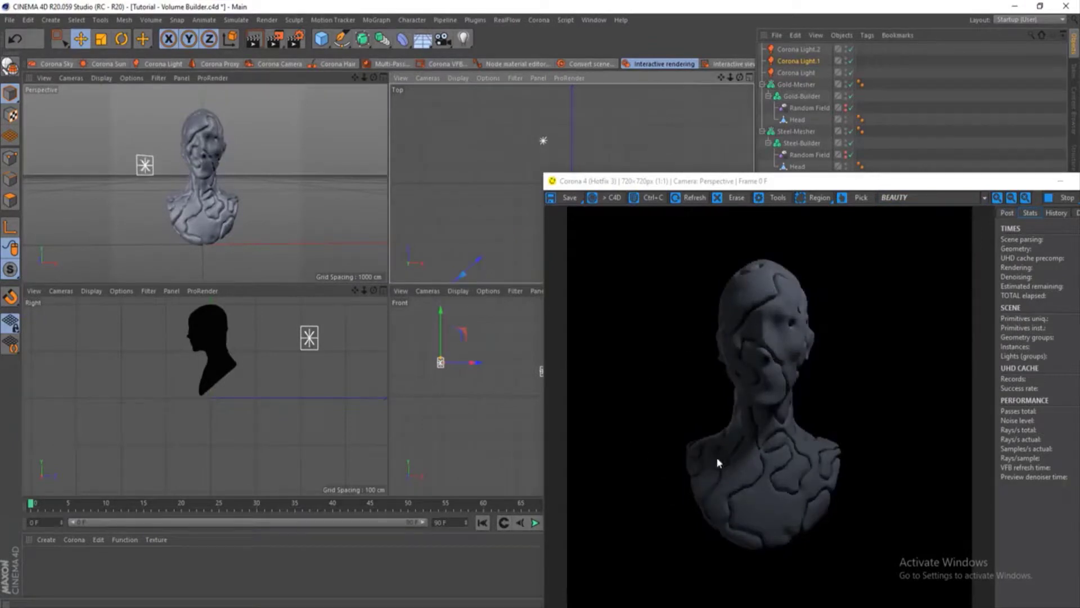
Step: Compare the interactive render with Corona Light.1 switched off and on, leaving the light enabled
left_click_drag(718, 185, 323, 102)
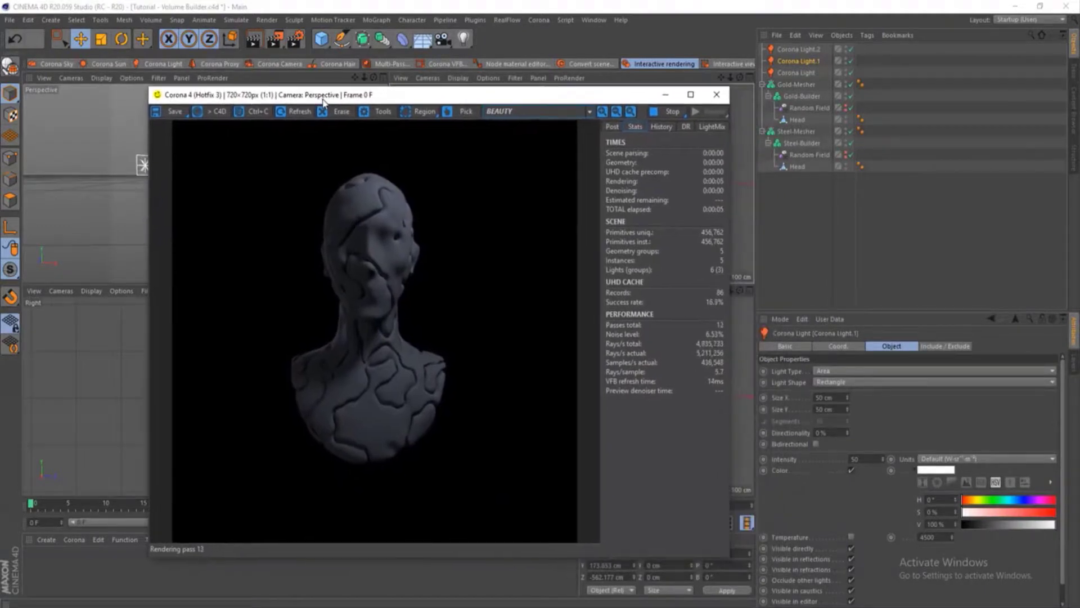
left_click(850, 59)
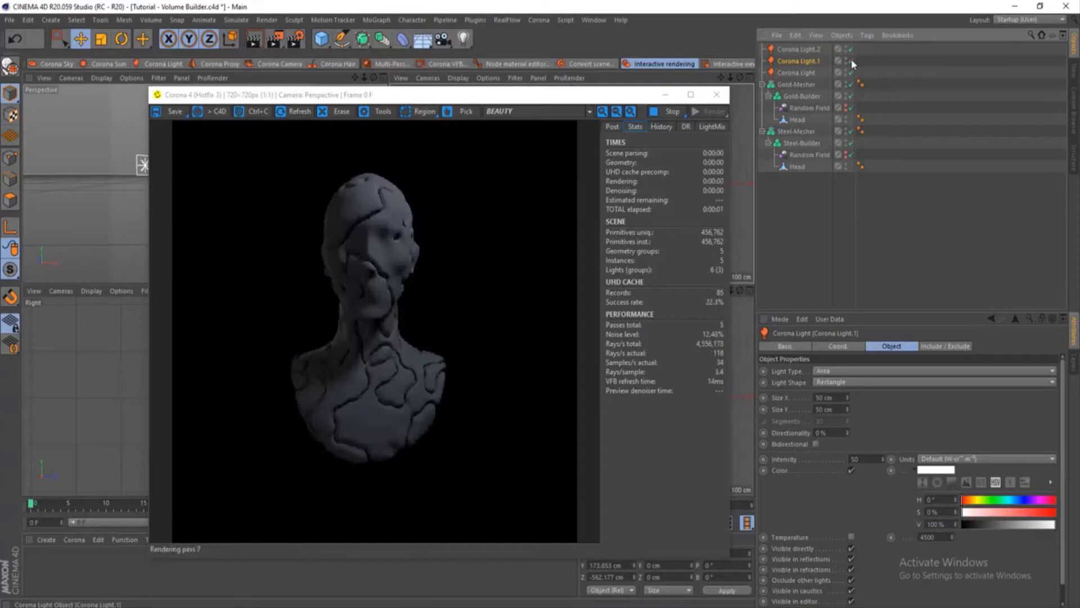
left_click(851, 60)
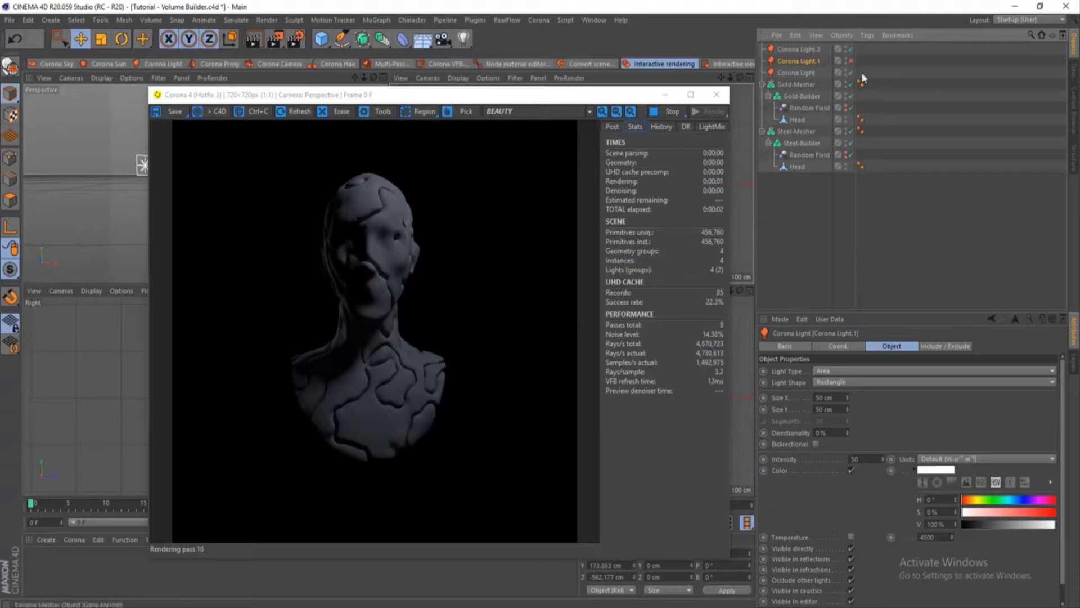
left_click(851, 59)
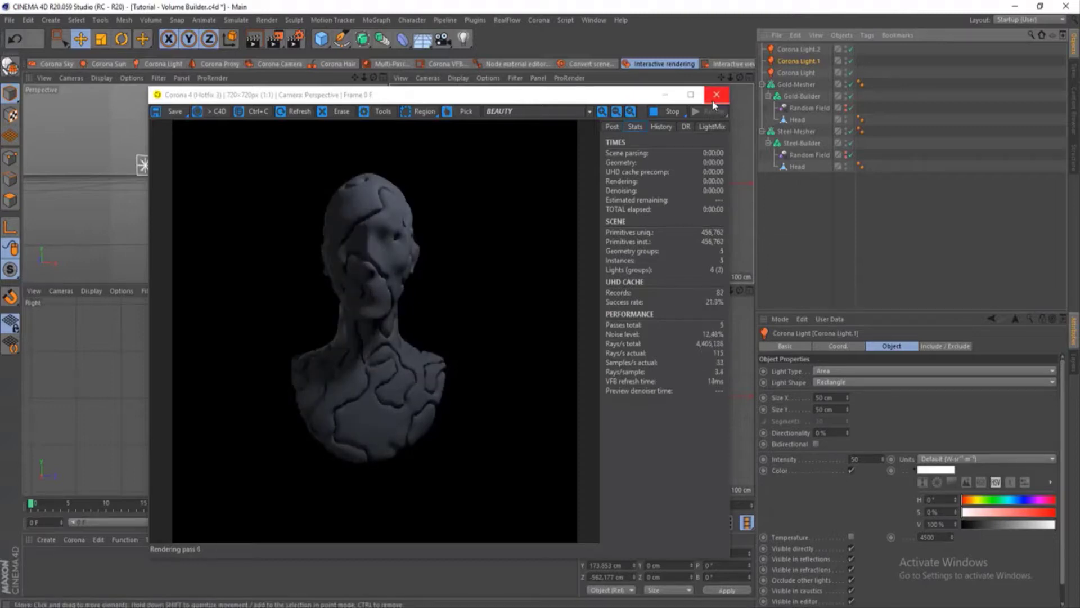
Step: Close the render window and show the Right view full size, framing the bust and its lights
left_click(713, 100)
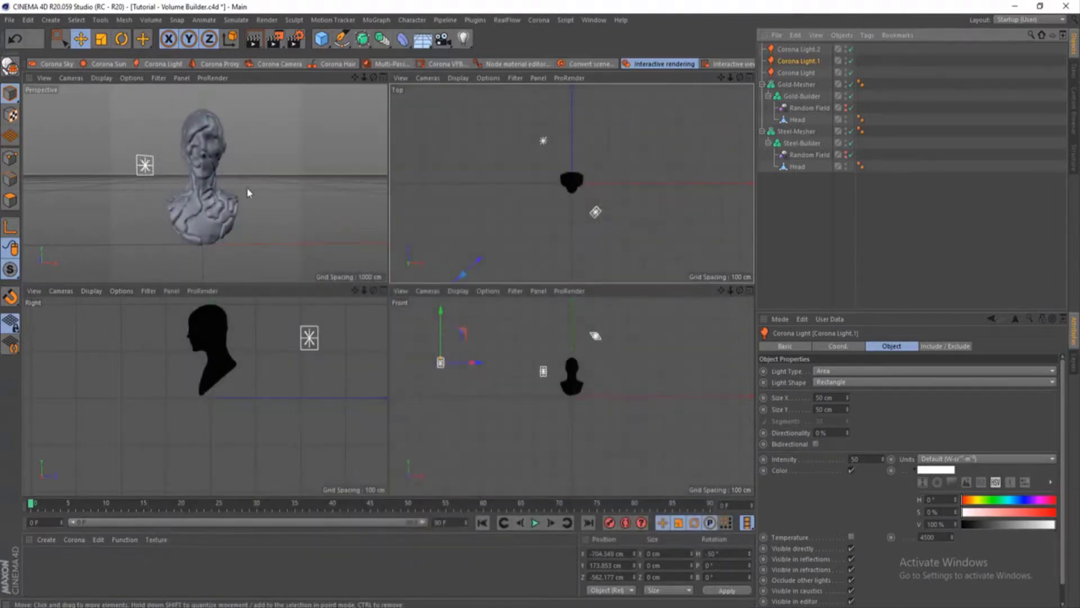
left_click(383, 291)
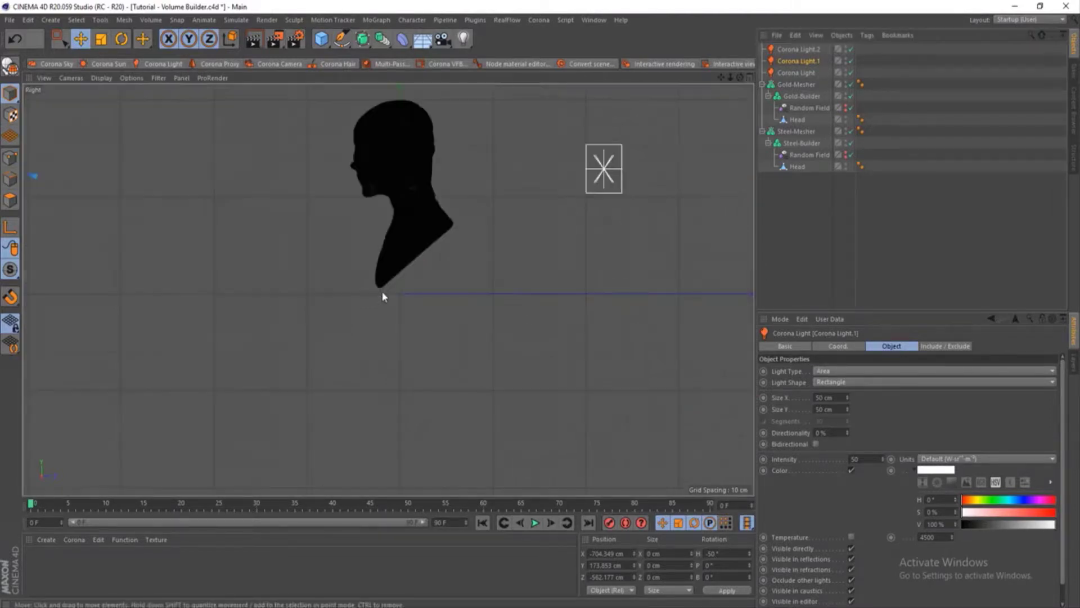
scroll(304, 419, "down", 3)
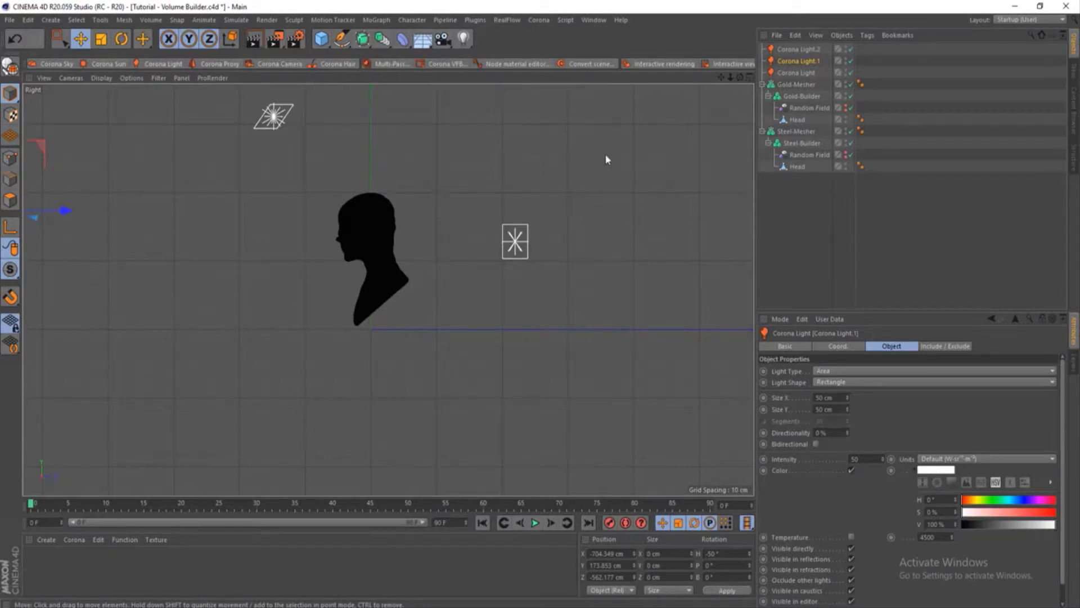
left_click(341, 38)
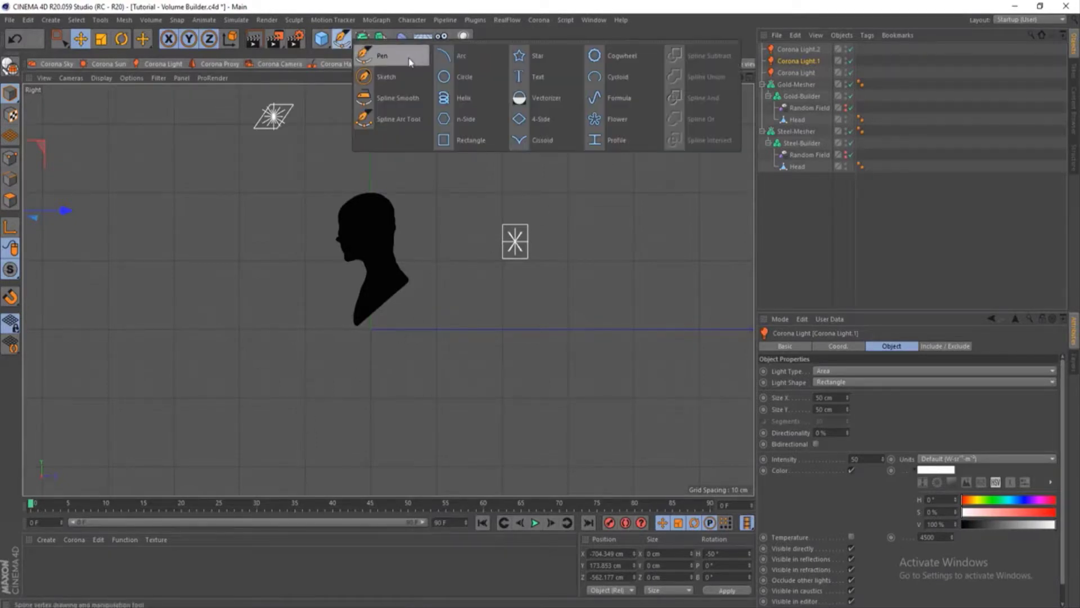
left_click(393, 57)
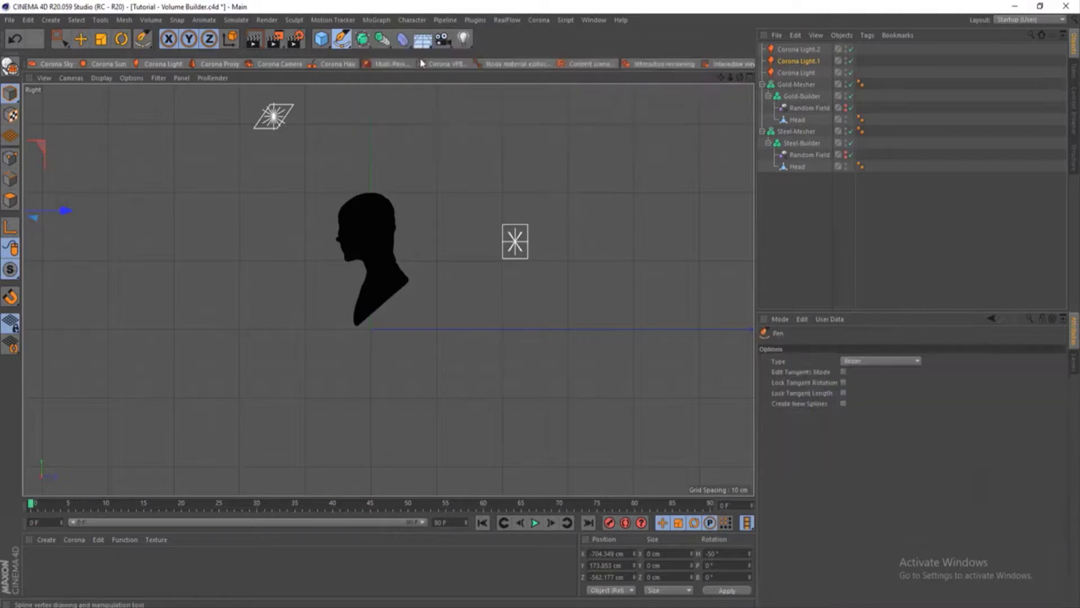
left_click(545, 111)
left_click_drag(518, 318, 494, 343)
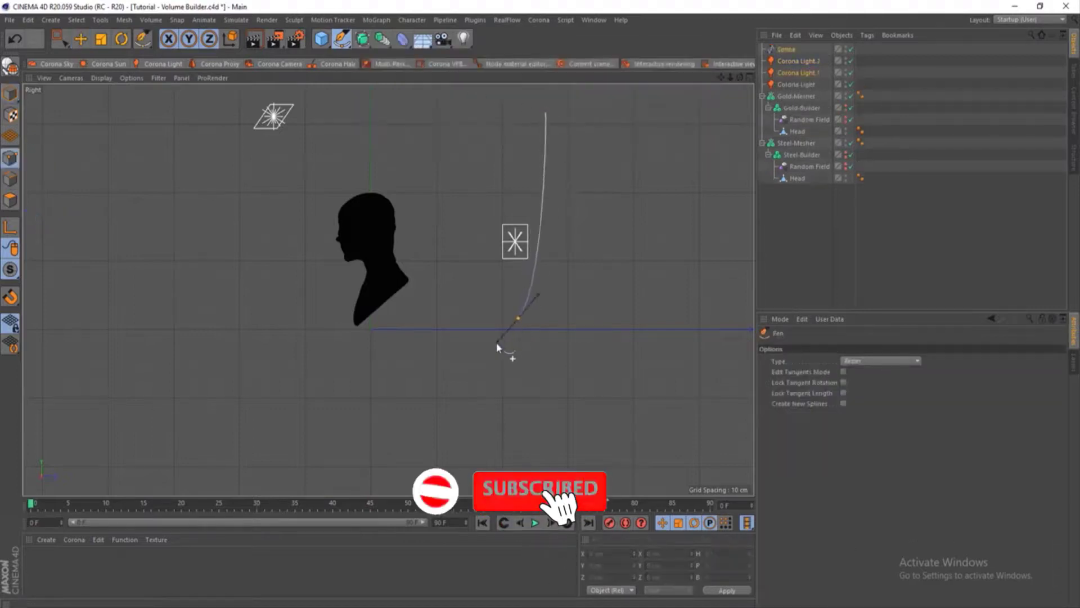
left_click(198, 366)
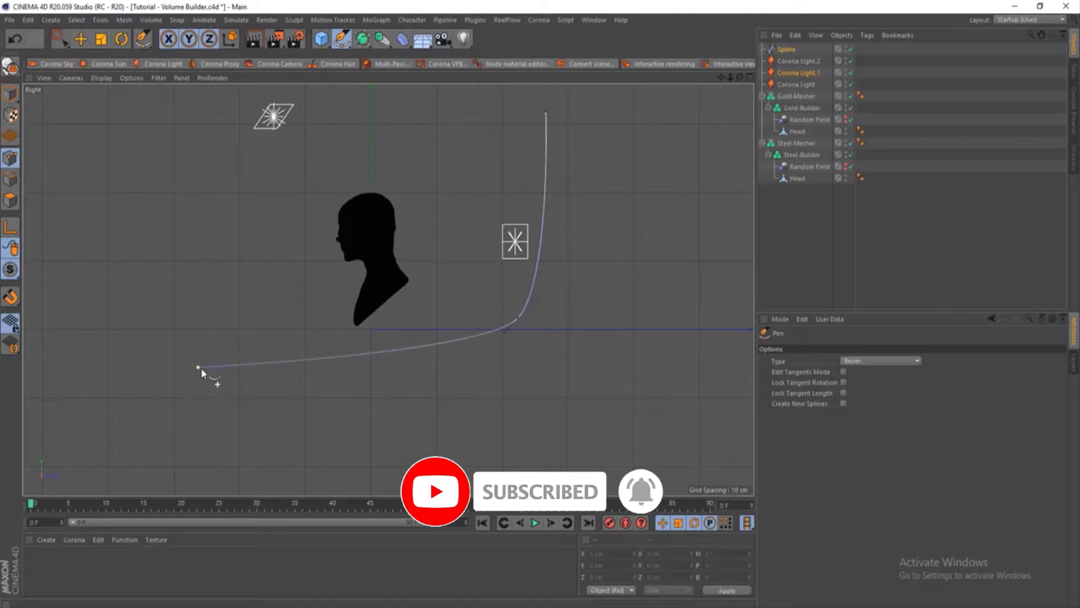
right_click(255, 390)
left_click(405, 5)
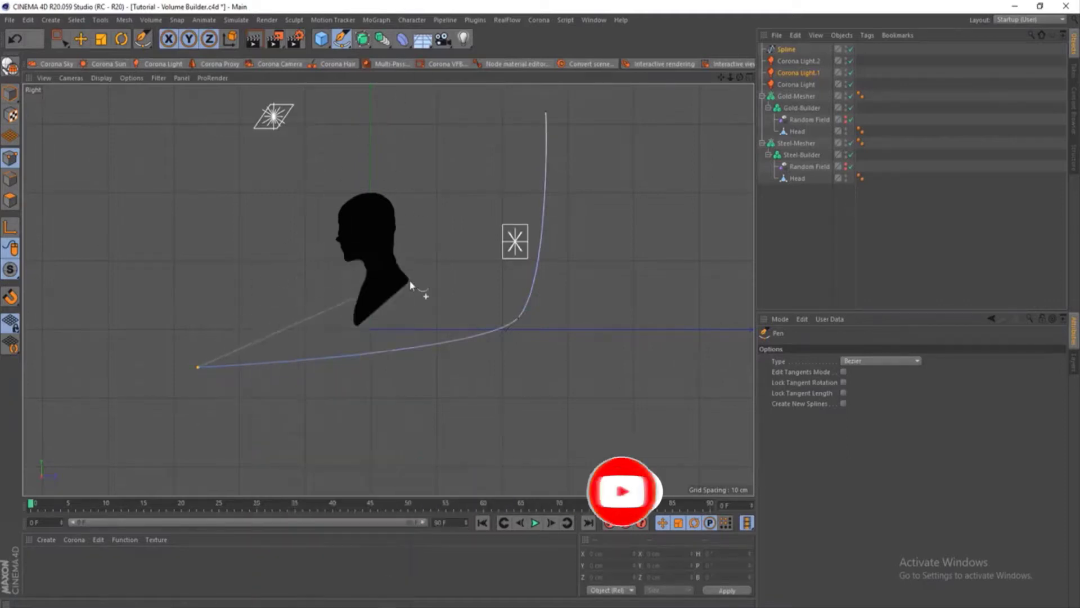
left_click(786, 50)
key("Delete")
Step: Add a cube, scale it uniformly to about 519 cm, and raise it around the bust with its base just below the bust
left_click(322, 39)
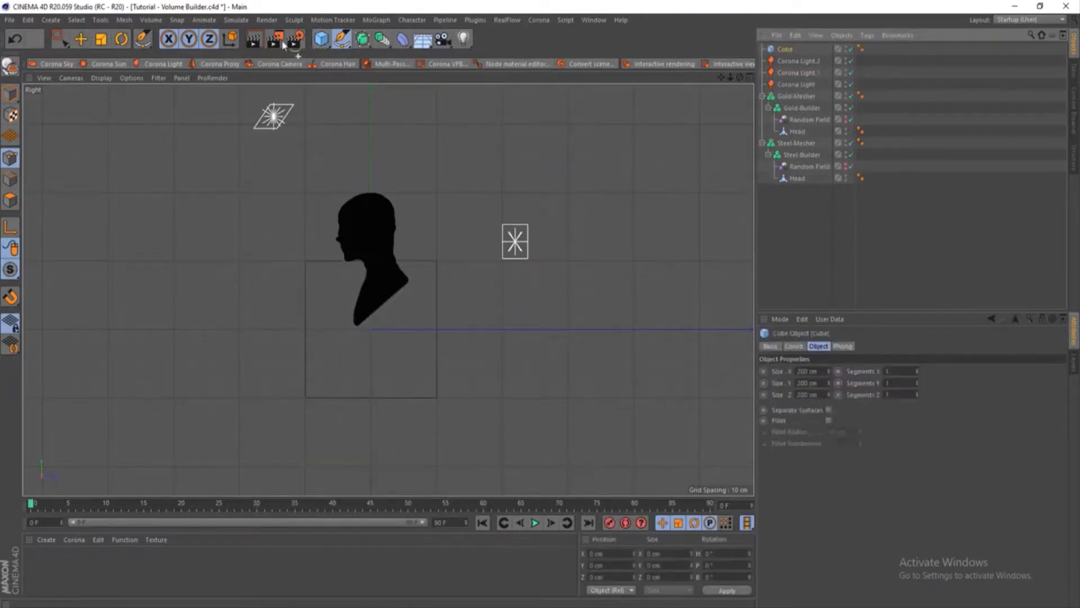
left_click(80, 38)
left_click_drag(370, 236, 369, 168)
key("t")
left_click_drag(391, 281, 644, 259)
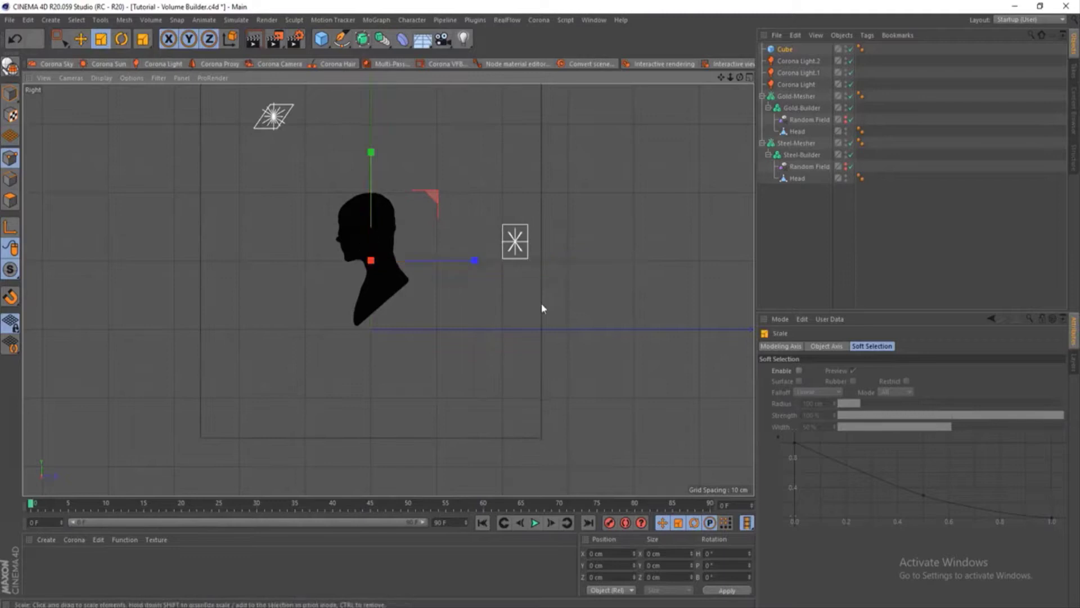
key("e")
left_click_drag(369, 206, 370, 129)
left_click_drag(448, 184, 452, 185)
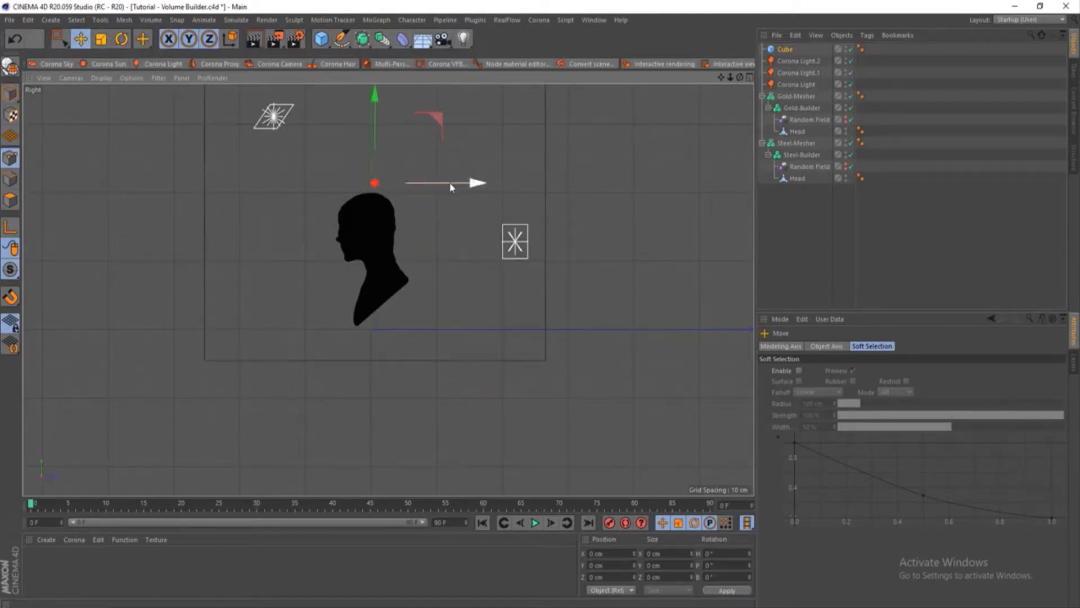
Step: Convert the cube to an editable polygon object and switch to polygon mode in the perspective view
left_click(750, 78)
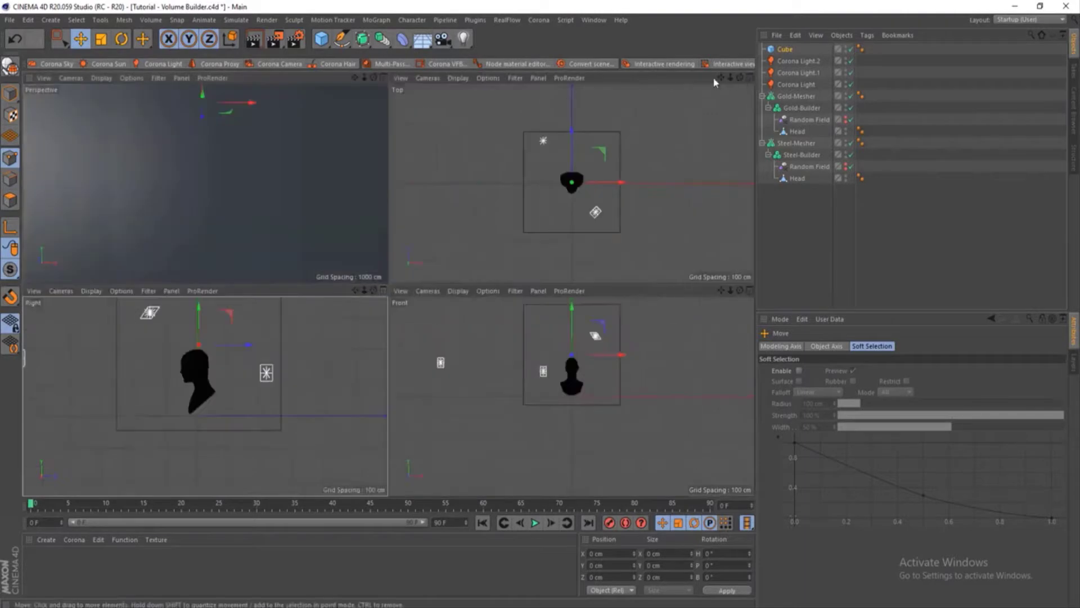
left_click(384, 80)
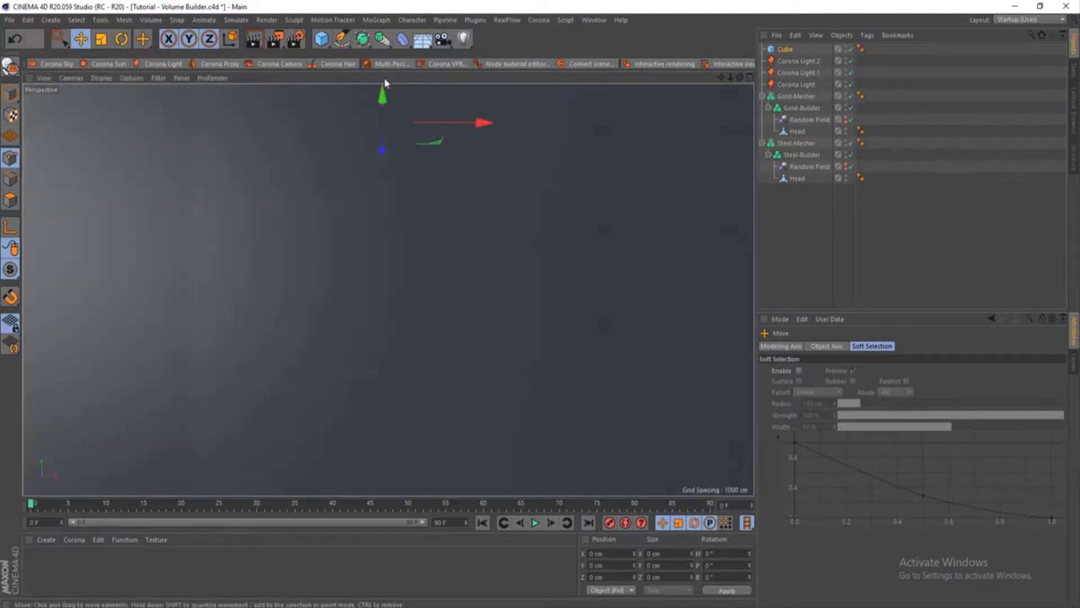
scroll(423, 267, "down", 8)
left_click_drag(424, 267, 494, 318, "alt")
scroll(393, 284, "up", 4)
mouse_move(393, 287)
left_mouse_down("alt")
mouse_move(574, 284)
mouse_move(381, 294)
mouse_move(392, 301)
left_mouse_up("alt")
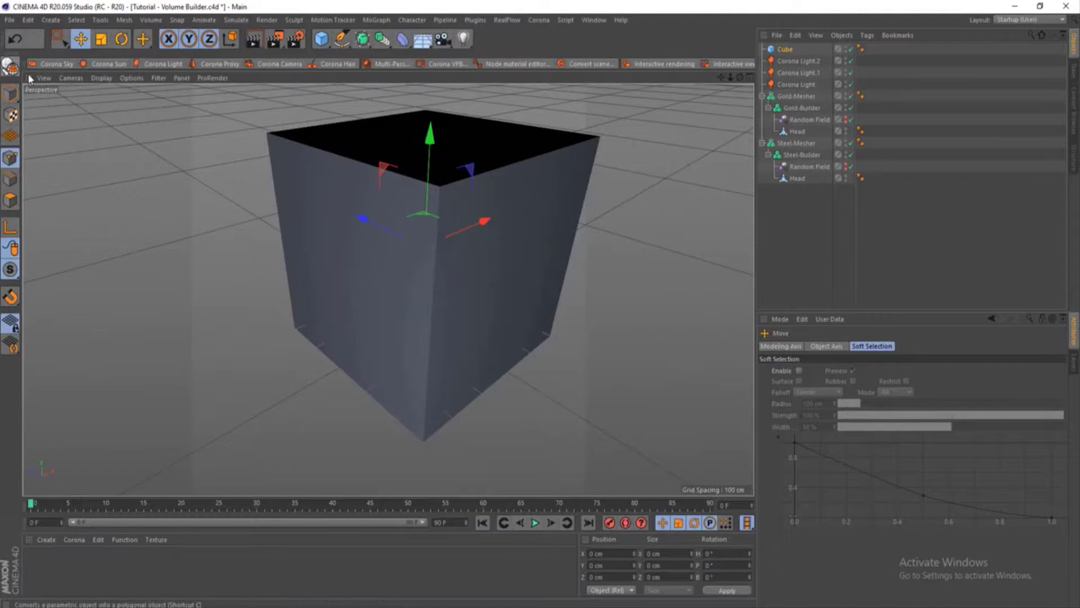
left_click(13, 69)
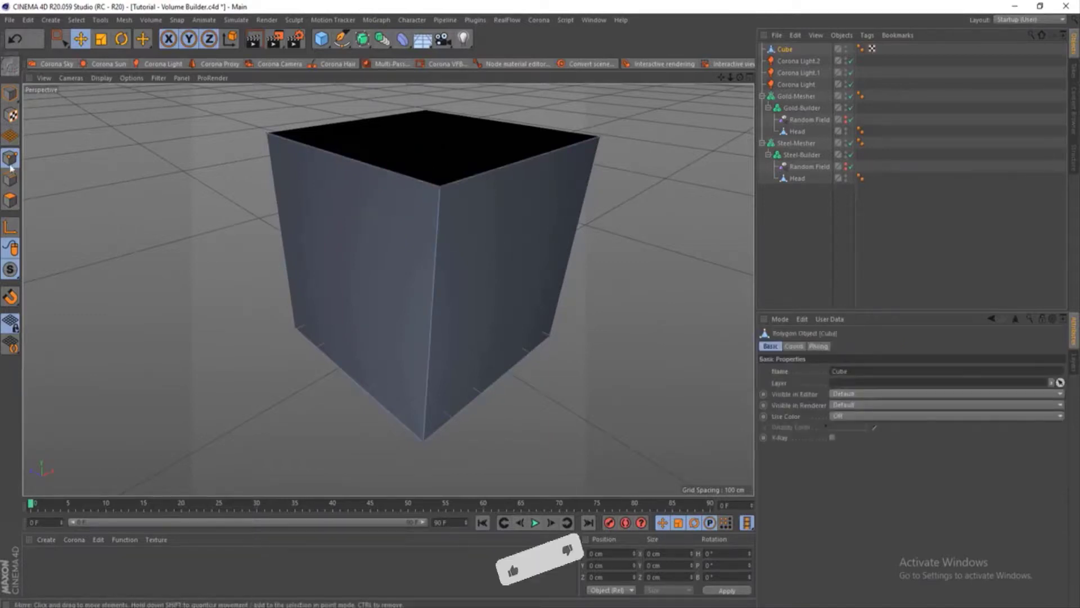
left_click(10, 202)
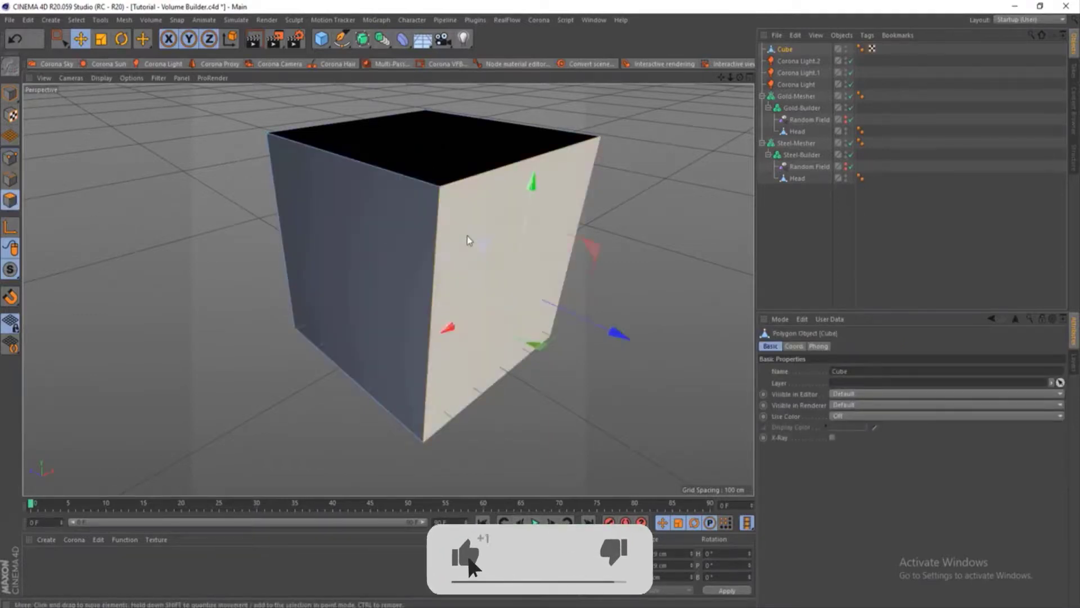
Step: Delete the cube's front, top and two side faces, keeping only the floor and the wall behind the bust
left_click(467, 241)
key("Delete")
left_click(439, 149)
key("Delete")
left_click(405, 232)
key("Delete")
left_click(485, 160)
key("Delete")
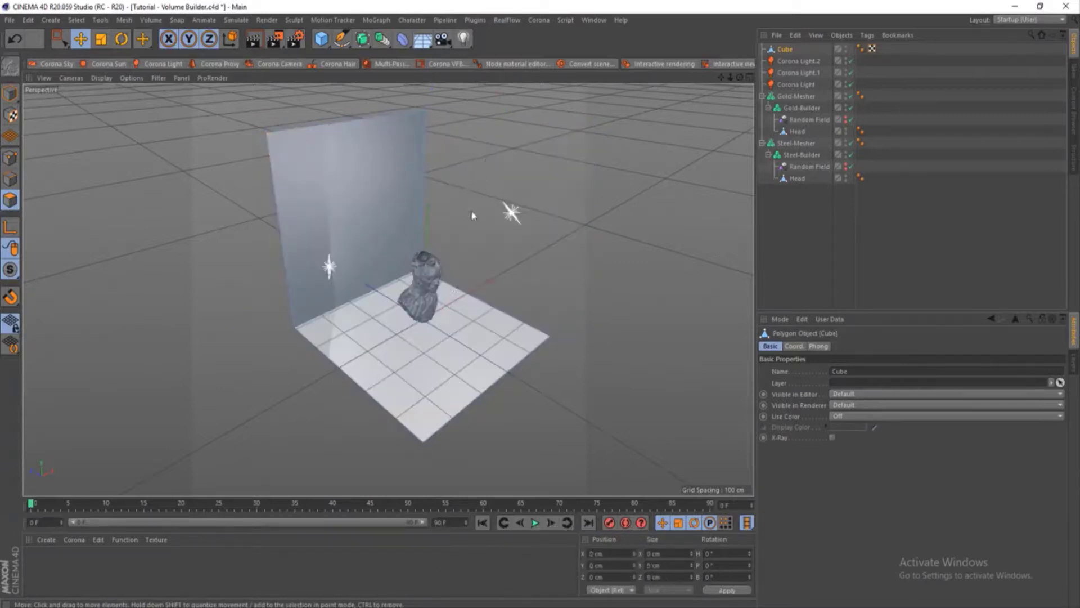
Step: Bevel the edge where the backdrop's floor meets its back wall with an offset of about 109.4 cm
left_click_drag(451, 290, 386, 242, "alt")
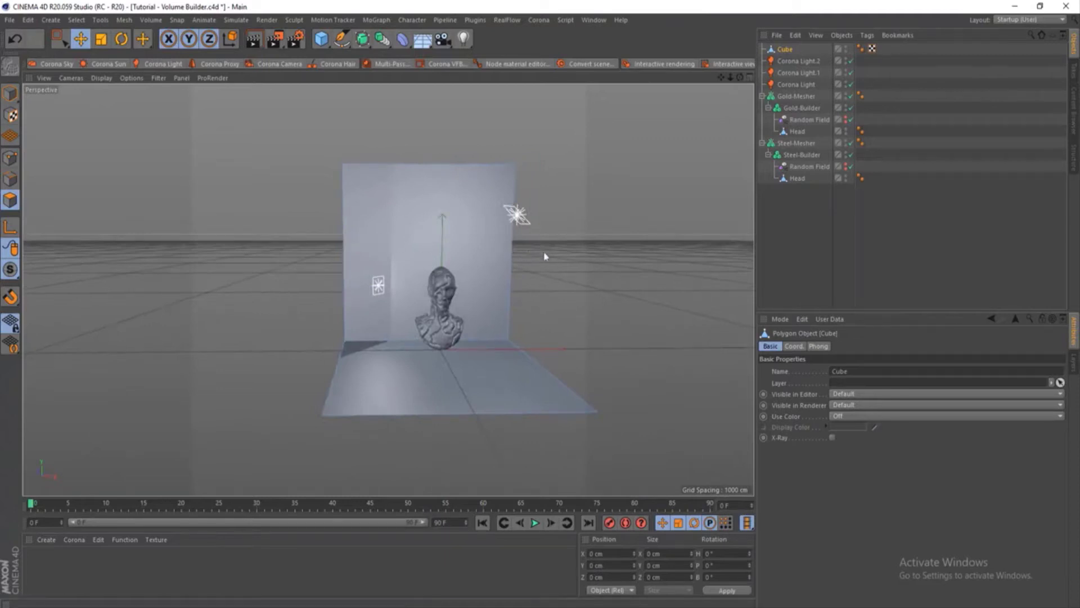
left_click_drag(557, 258, 465, 244, "alt")
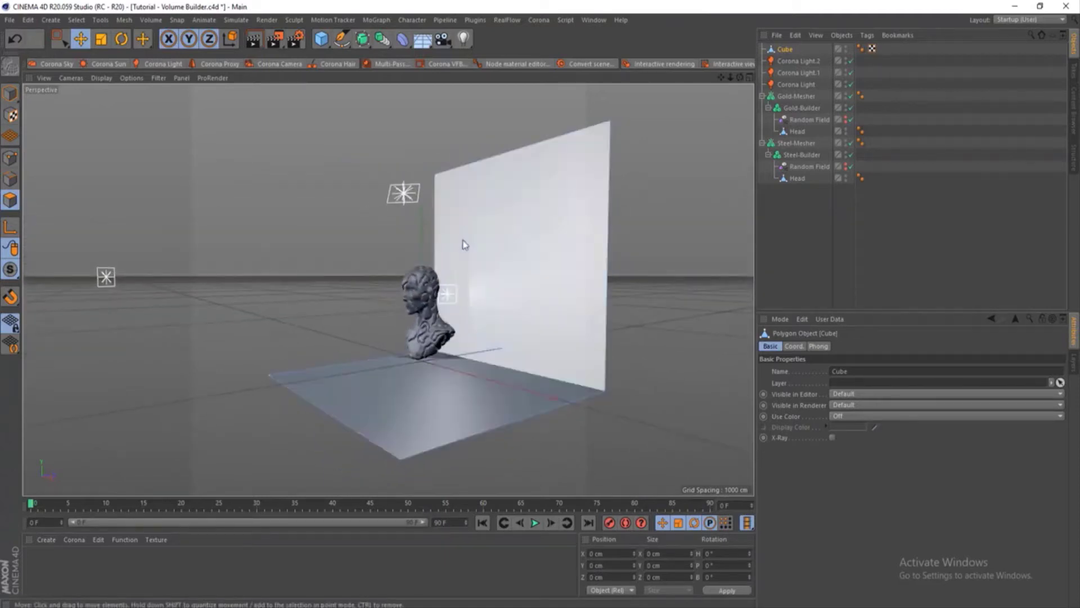
left_click_drag(494, 308, 456, 325, "alt")
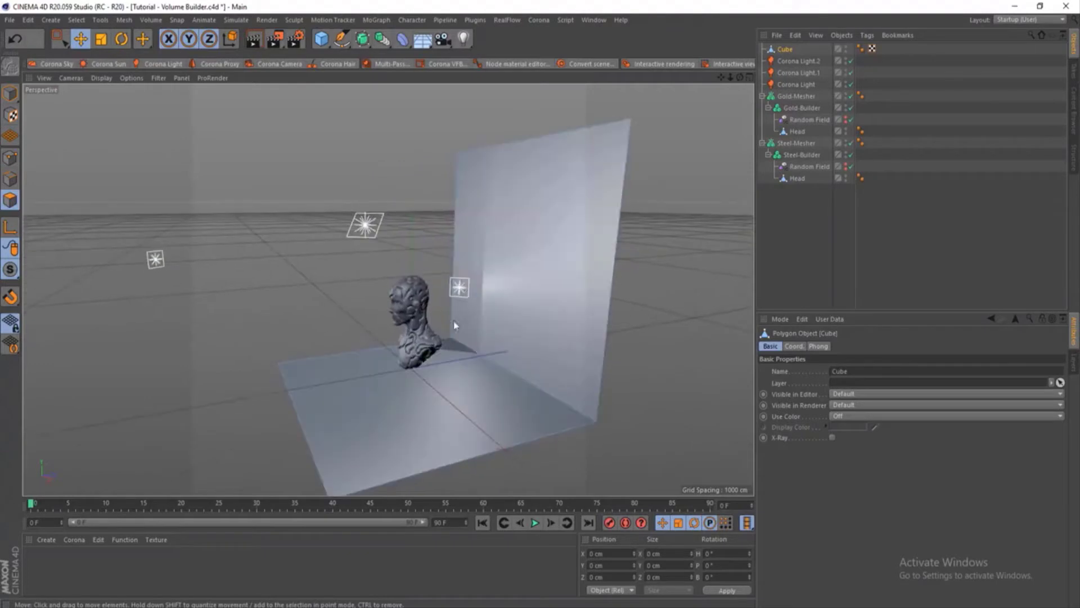
left_click(10, 179)
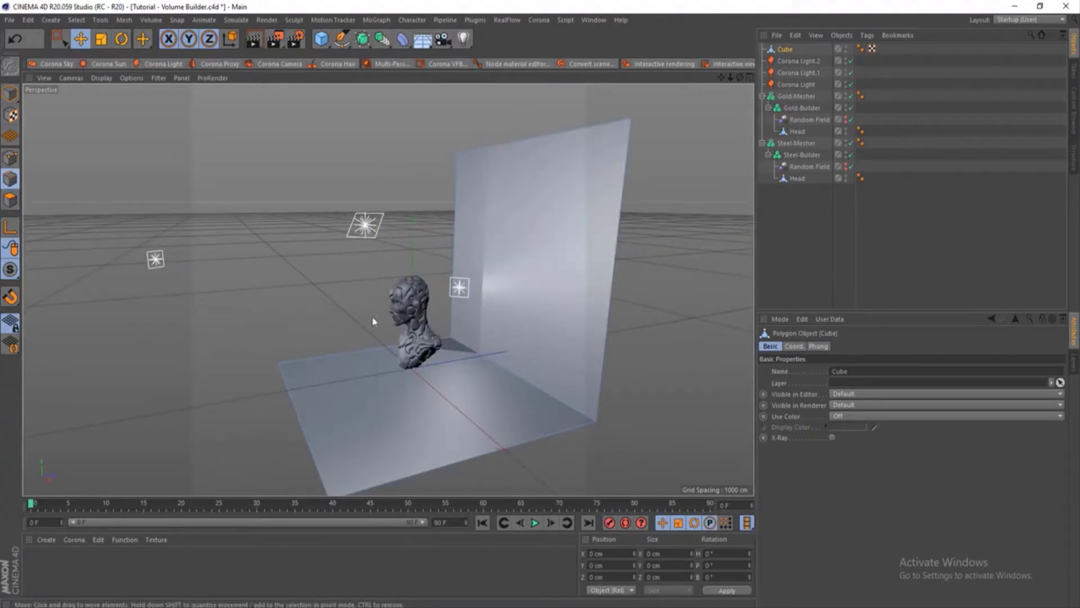
left_click(520, 377)
right_click(534, 384)
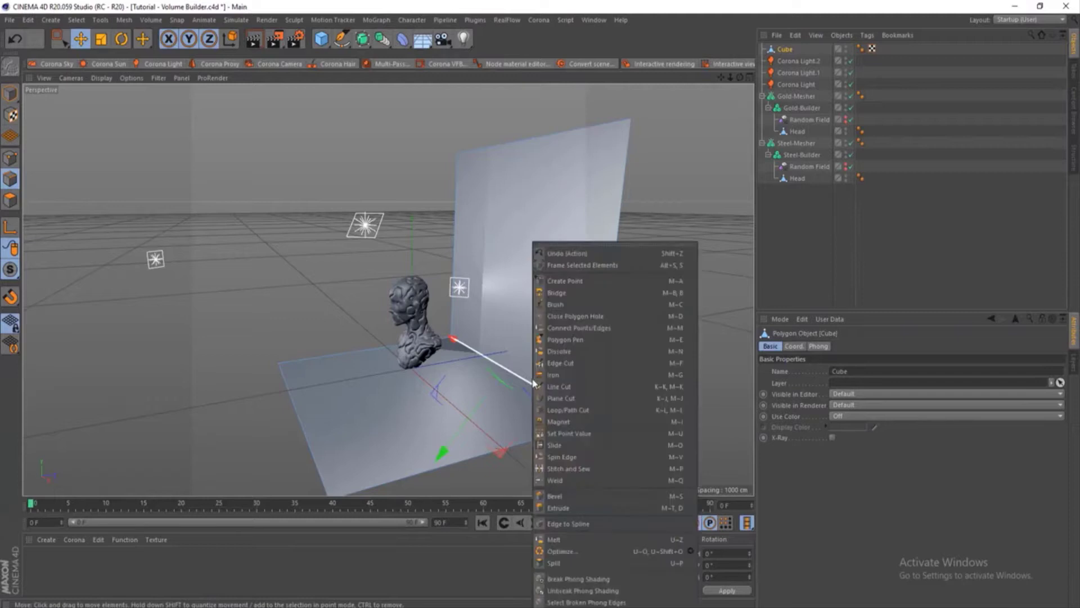
left_click(554, 495)
left_click_drag(560, 412, 578, 356)
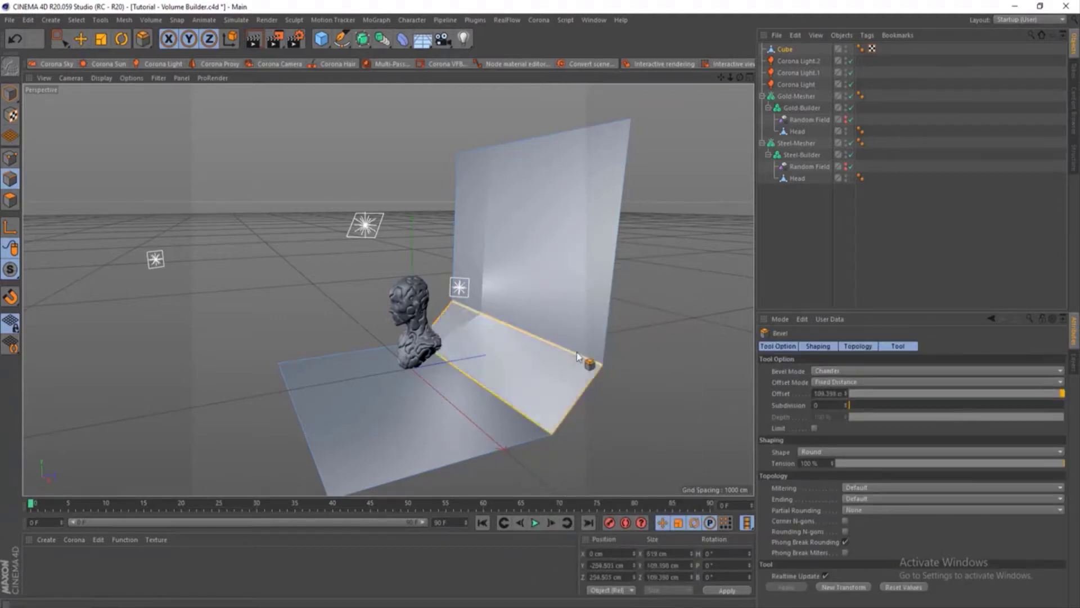
Step: Raise the bevel's subdivision to about 12 to round the backdrop's corner
left_click(846, 404)
left_click(846, 404)
left_click(846, 404)
left_click(846, 404)
left_click(847, 404)
left_click(846, 404)
left_click_drag(847, 405, 847, 402)
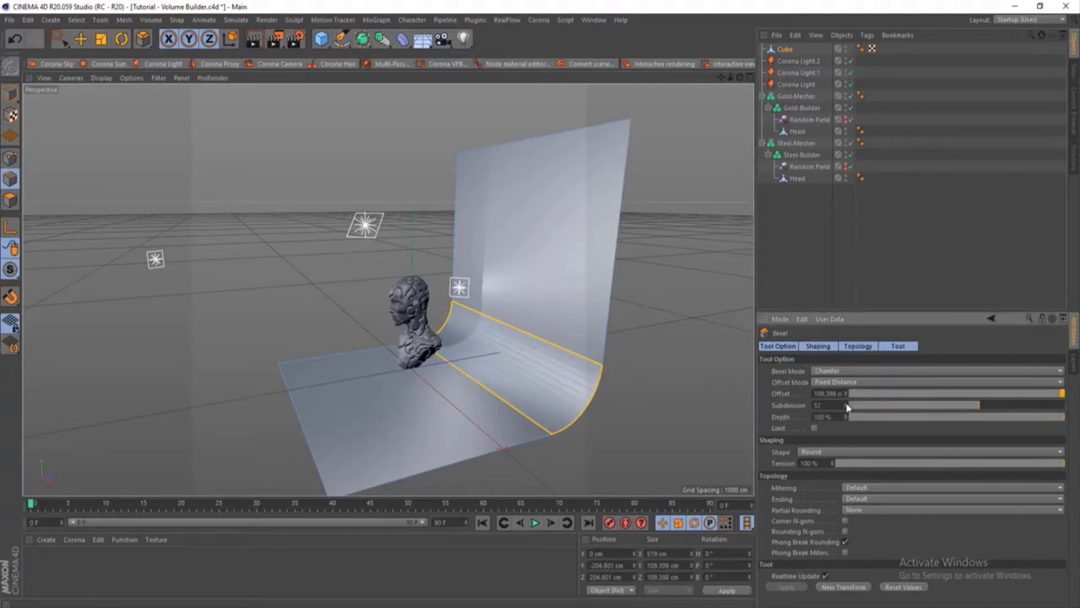
left_click(846, 404)
Step: Scale the whole backdrop in object mode to about 1678 cm wide and 677 cm in height and depth
left_click(11, 94)
left_click_drag(467, 257, 721, 259, "alt")
left_click(101, 40)
left_click_drag(547, 180, 570, 51)
left_click_drag(535, 253, 387, 287, "alt")
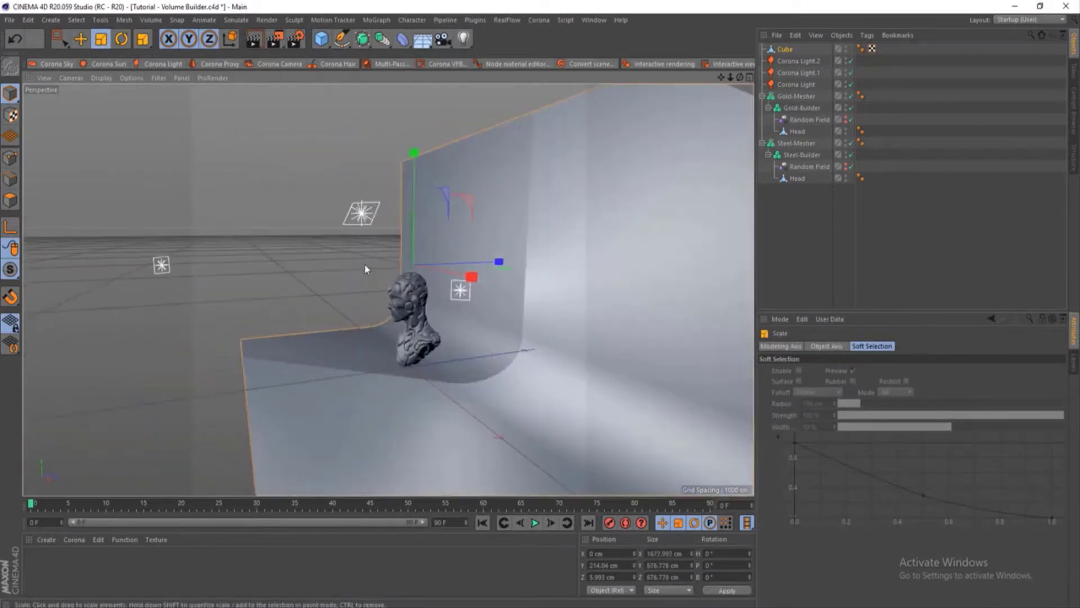
Step: Move the backdrop to about X -7, Y 327, Z -79 cm and stretch its depth to about 1061 cm
left_click(80, 40)
left_click_drag(424, 169, 424, 108)
left_click_drag(495, 210, 674, 214)
left_click(102, 40)
key("ctrl+z")
left_click_drag(543, 214, 572, 215)
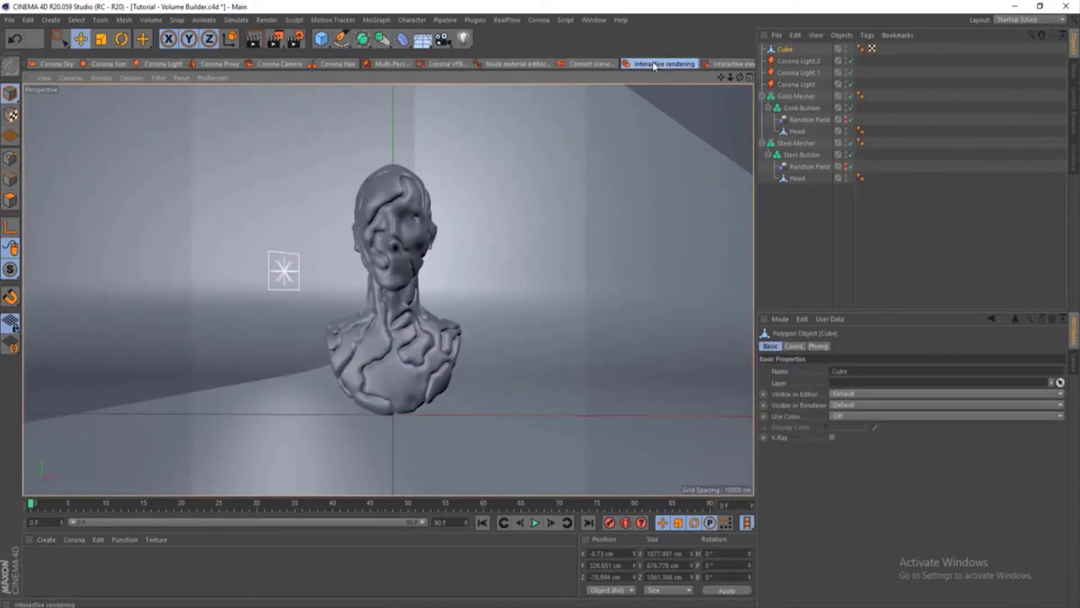
Step: Start interactive rendering of the bust on the backdrop, move the render window clear of the rear light, and pick that light in the viewport
left_click(655, 65)
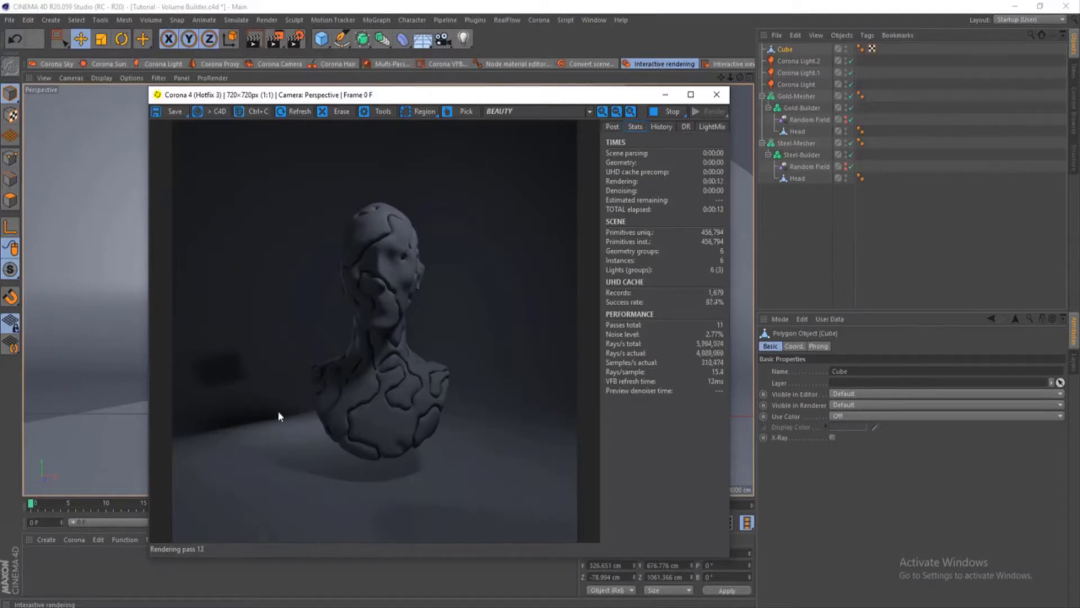
left_click_drag(315, 100, 605, 95)
left_click(288, 274)
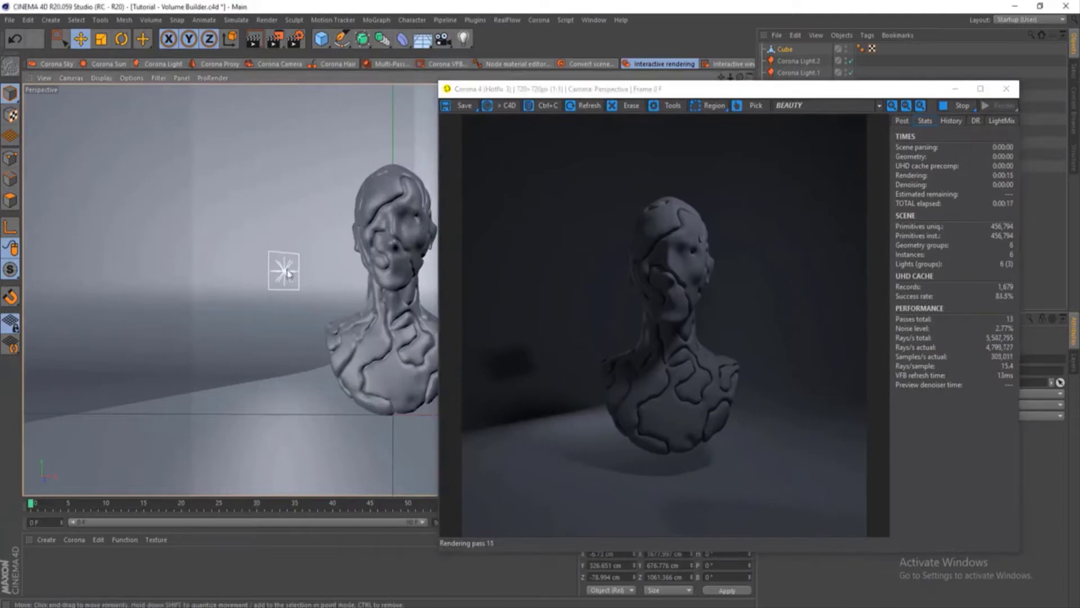
Step: Move the rear Corona light to about X -125, Y 118, Z 196 cm
left_click(287, 273)
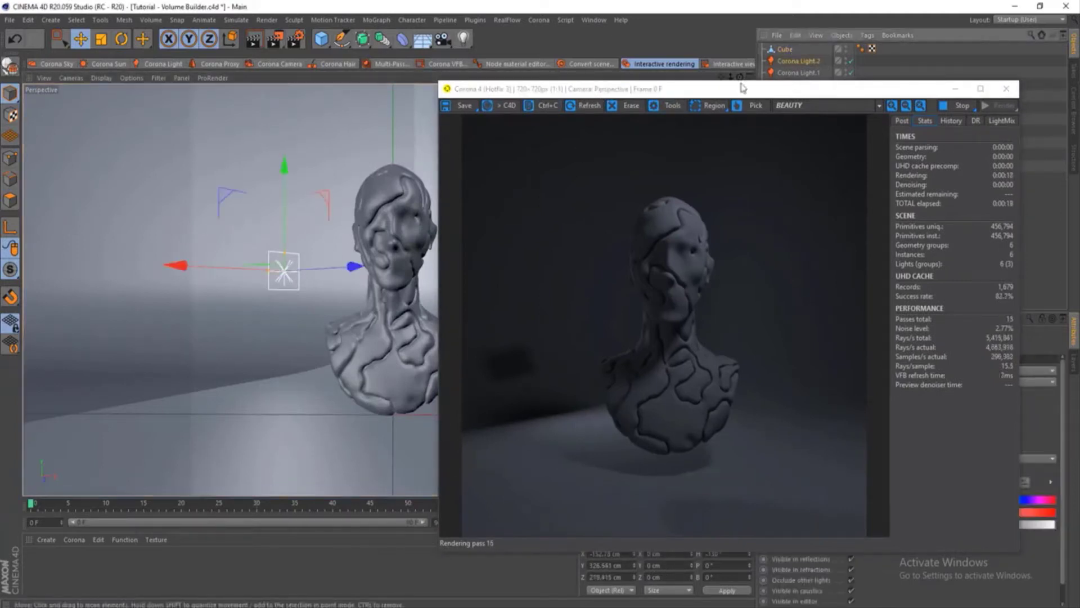
mouse_move(346, 270)
left_mouse_down()
mouse_move(321, 270)
mouse_move(386, 261)
mouse_move(348, 257)
left_mouse_up()
mouse_move(304, 214)
left_mouse_down()
mouse_move(302, 117)
mouse_move(296, 252)
mouse_move(297, 232)
left_mouse_up()
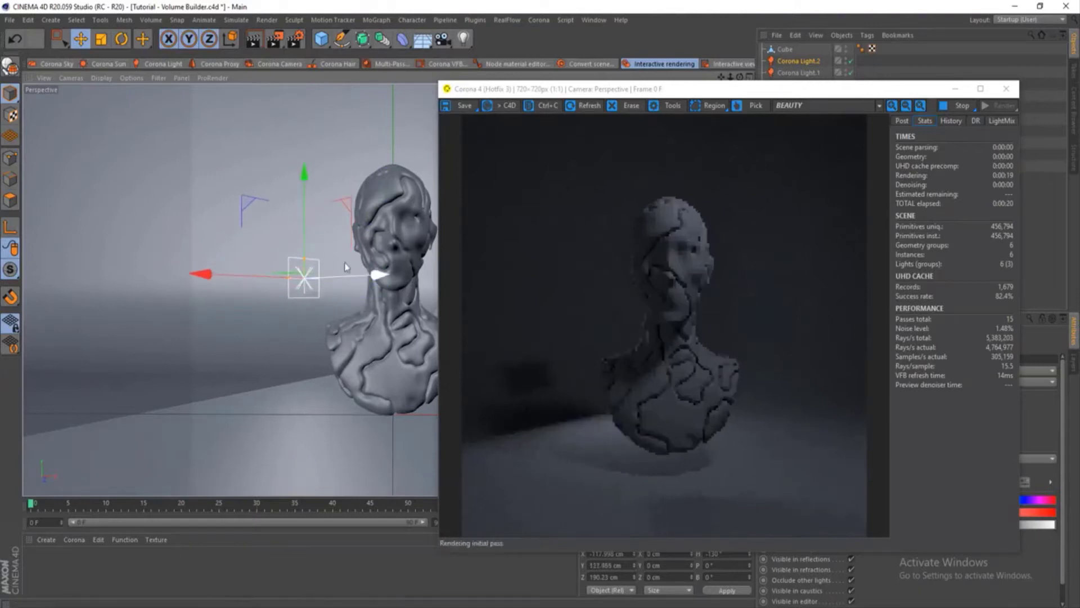
left_click_drag(359, 280, 360, 280)
Step: Turn off Occlude other lights for all three Corona lights together
left_click_drag(649, 94, 285, 52)
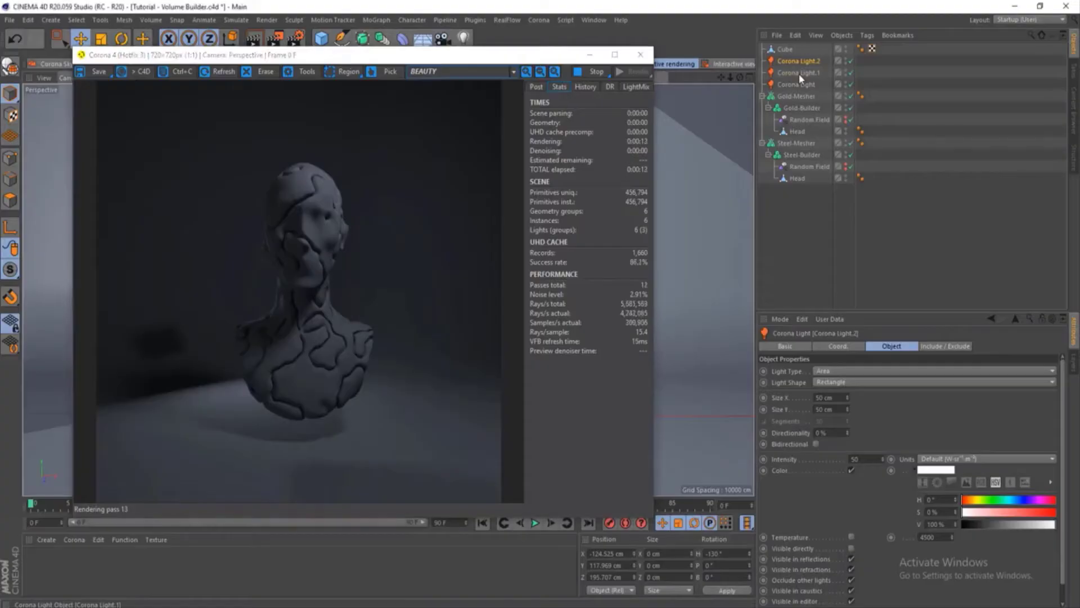
left_click(799, 84, "shift")
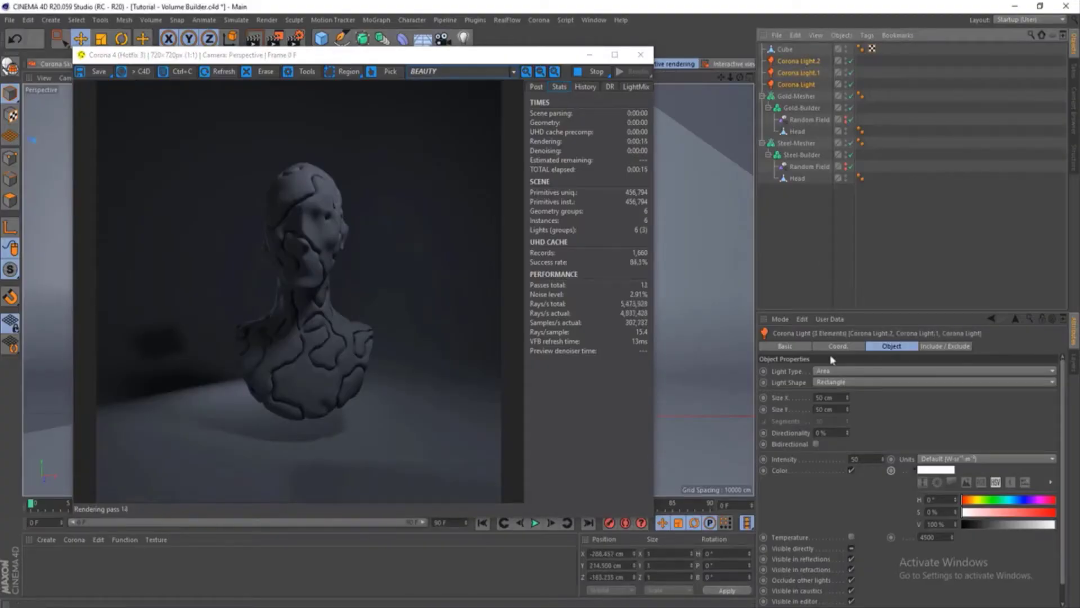
left_click(851, 580)
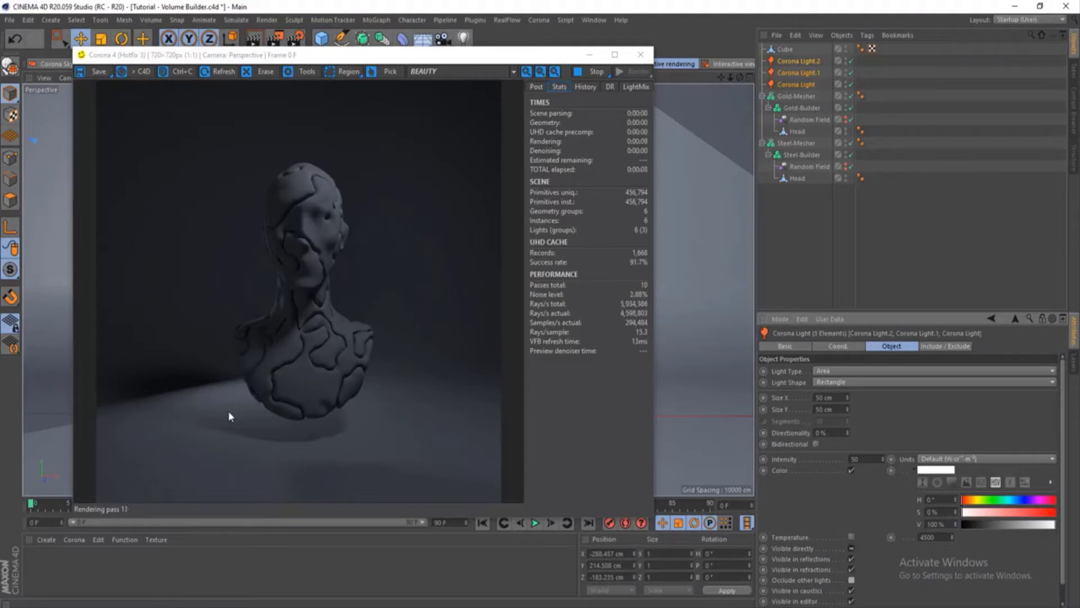
left_click_drag(332, 60, 522, 59)
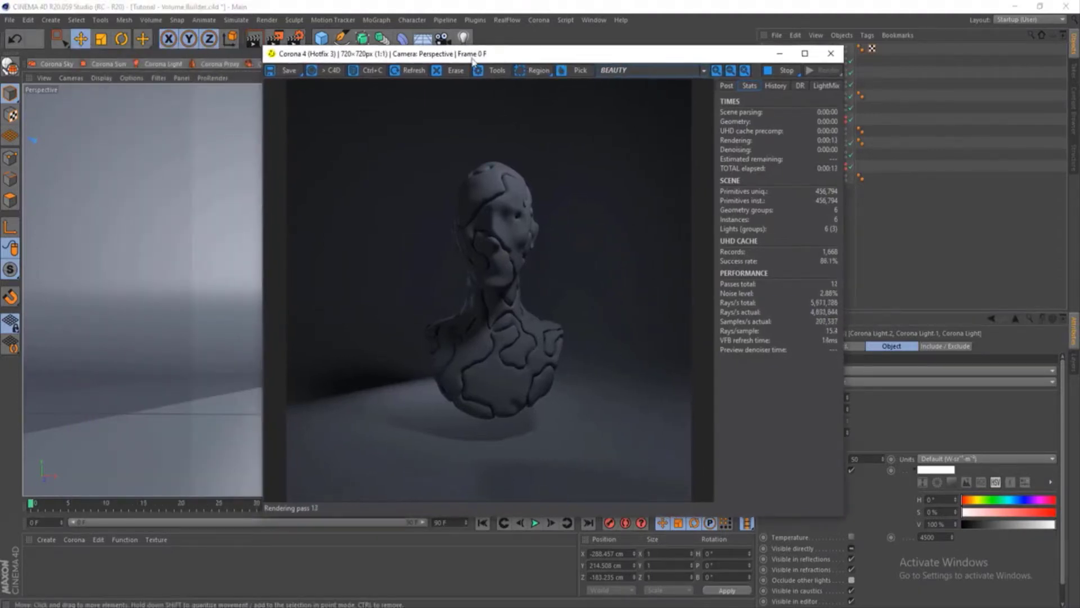
Step: Move the rear light farther out to about X -521, Y 118, Z 371 cm, check the render and close the render window
left_click_drag(369, 57, 517, 85)
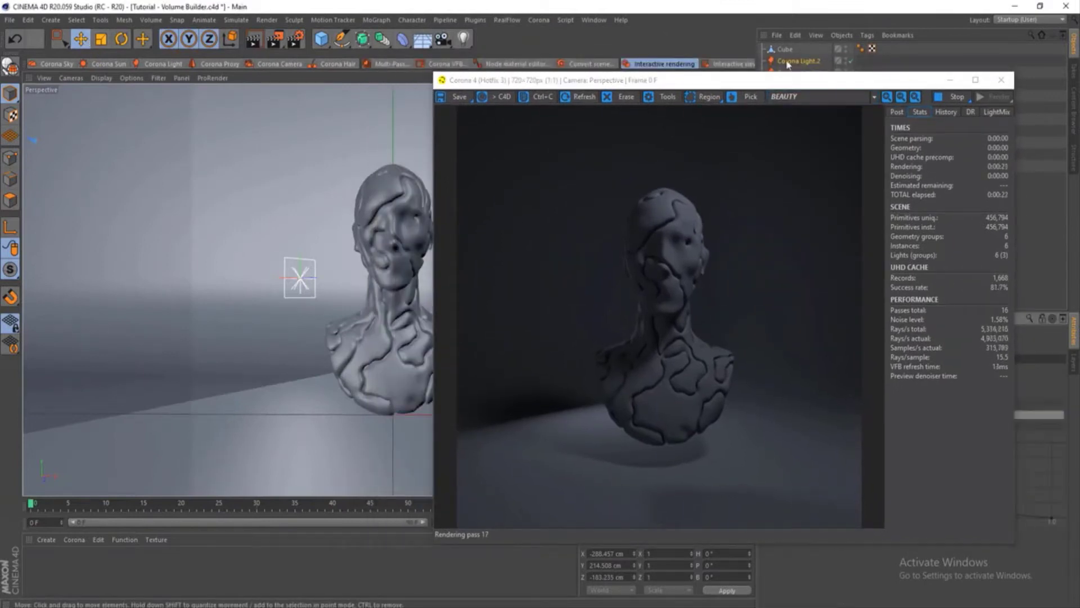
left_click(300, 278)
left_click_drag(318, 279, 540, 305)
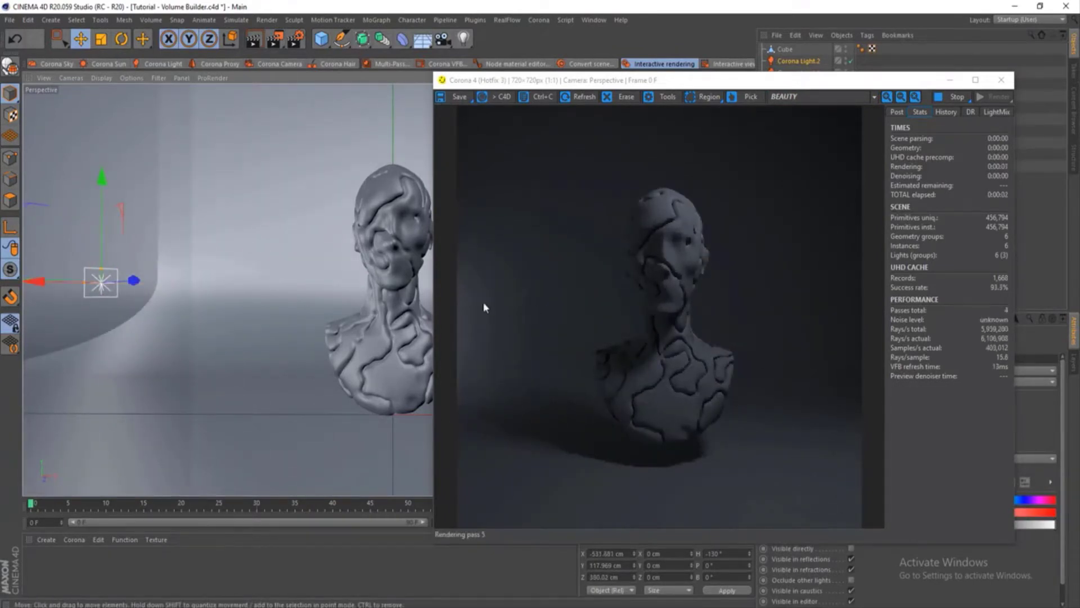
mouse_move(135, 283)
left_mouse_down()
mouse_move(154, 285)
mouse_move(142, 284)
left_mouse_up()
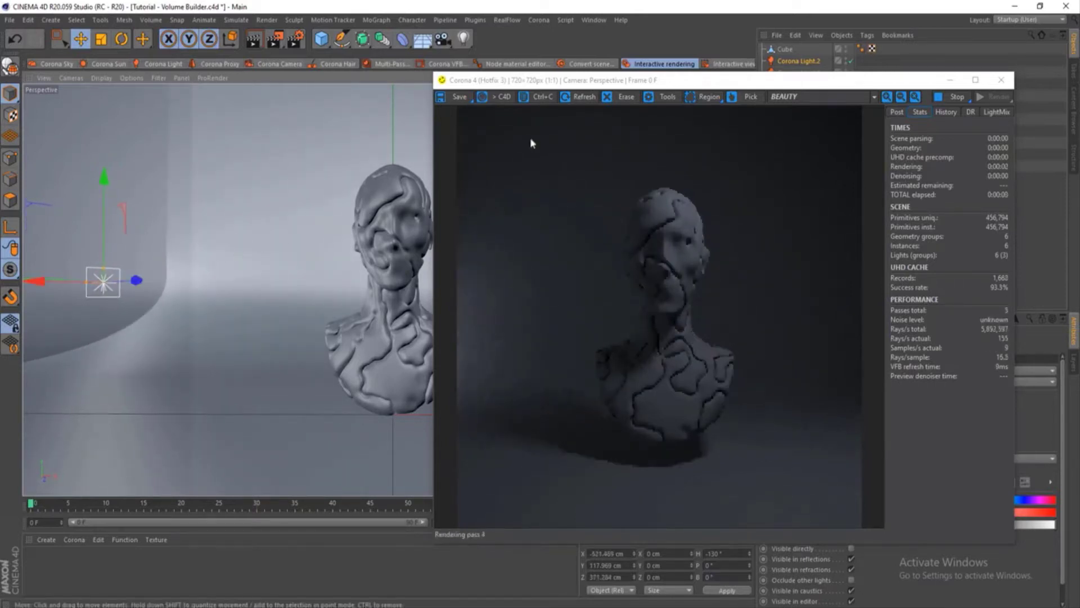
left_click_drag(534, 80, 226, 66)
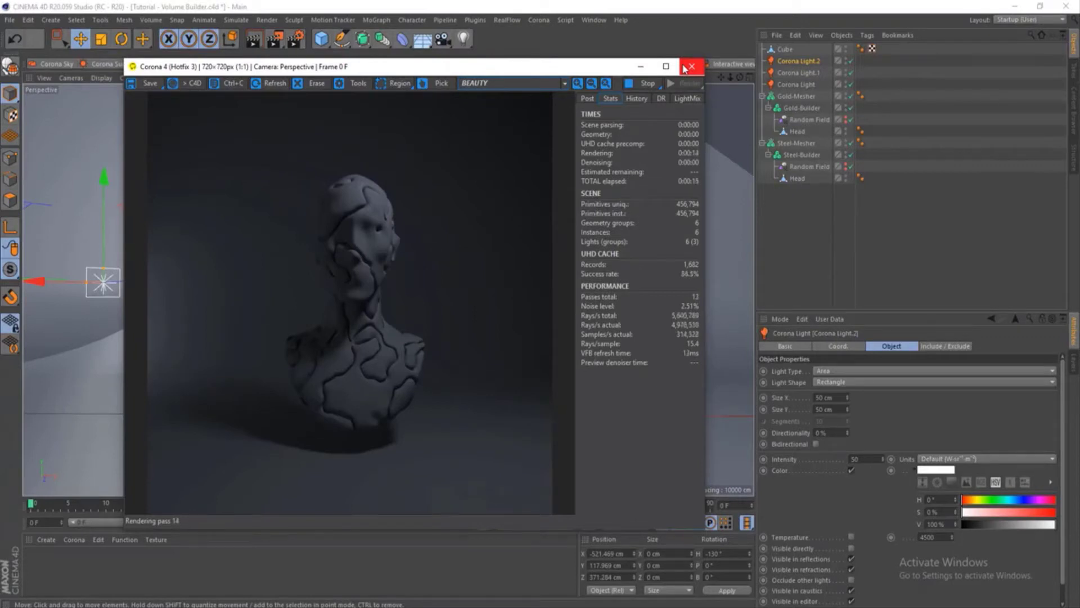
left_click(690, 67)
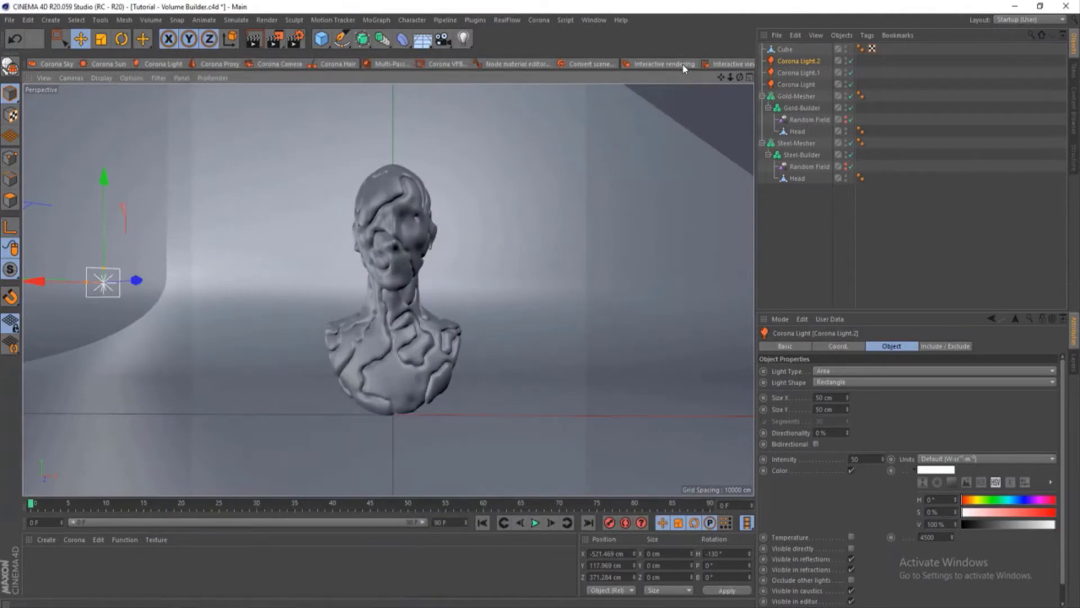
Step: Add a Corona camera, look through it and shift its framing slightly around the bust
left_click(280, 64)
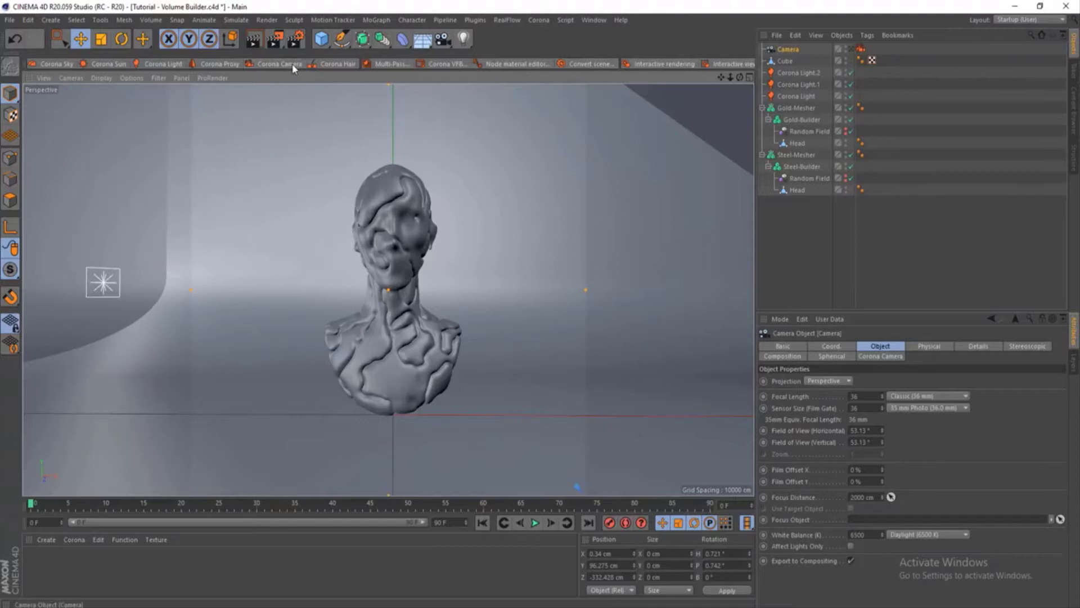
left_click(860, 49)
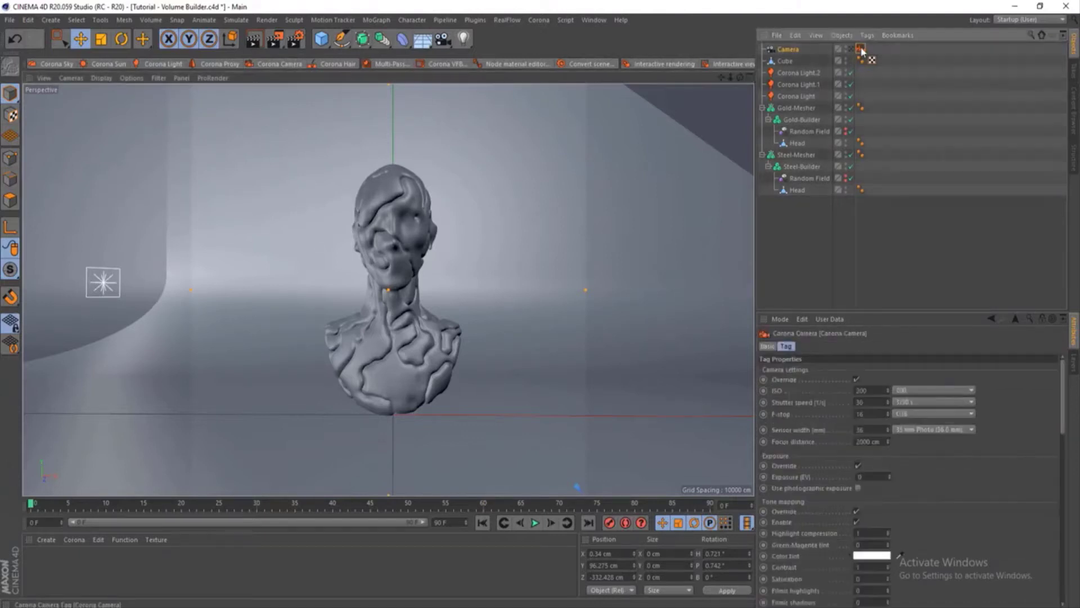
left_click(800, 51)
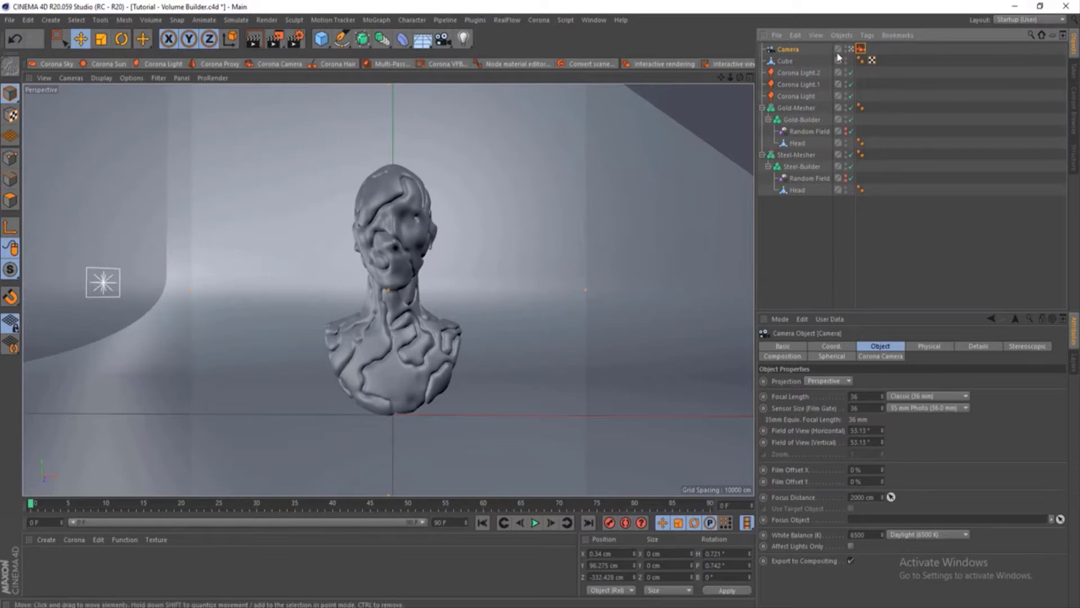
mouse_move(720, 77)
left_mouse_down()
mouse_move(712, 78)
mouse_move(743, 77)
mouse_move(722, 77)
left_mouse_up()
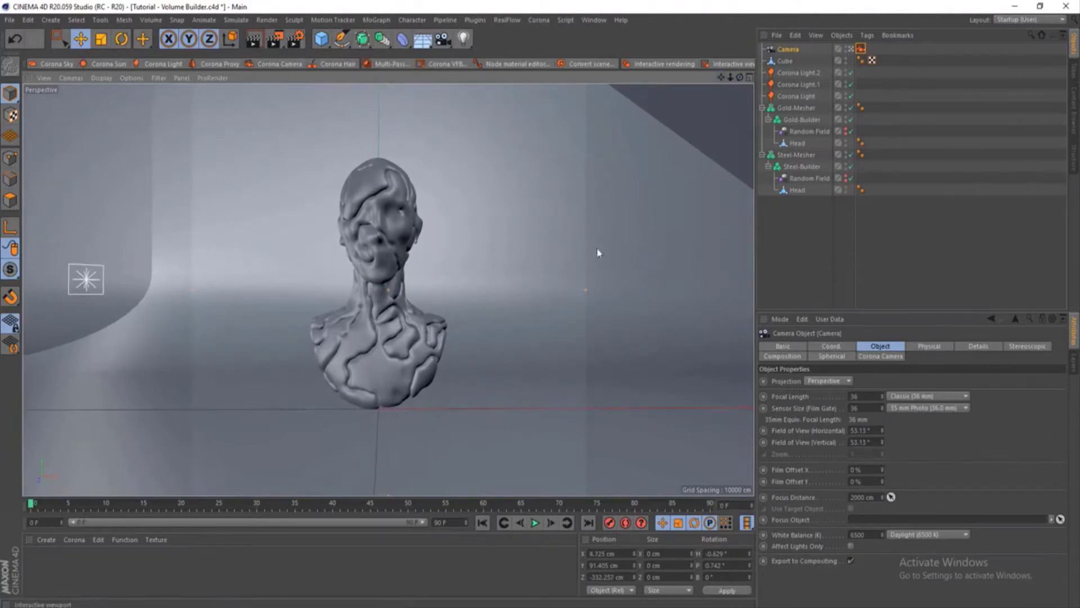
Step: Add a Protection tag to the camera to lock its position, scale and rotation
right_click(794, 50)
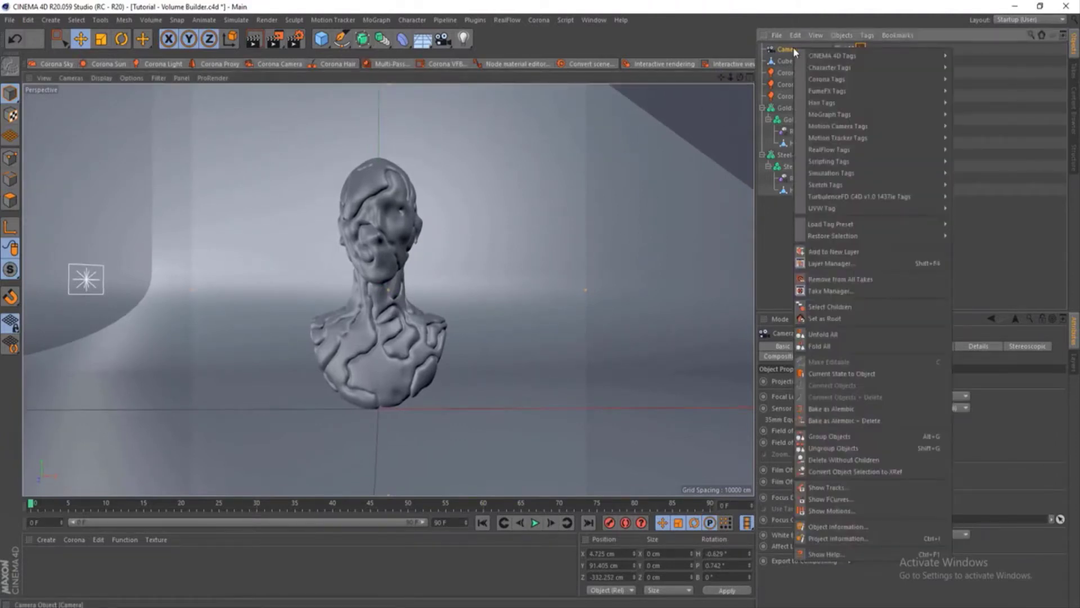
mouse_move(832, 55)
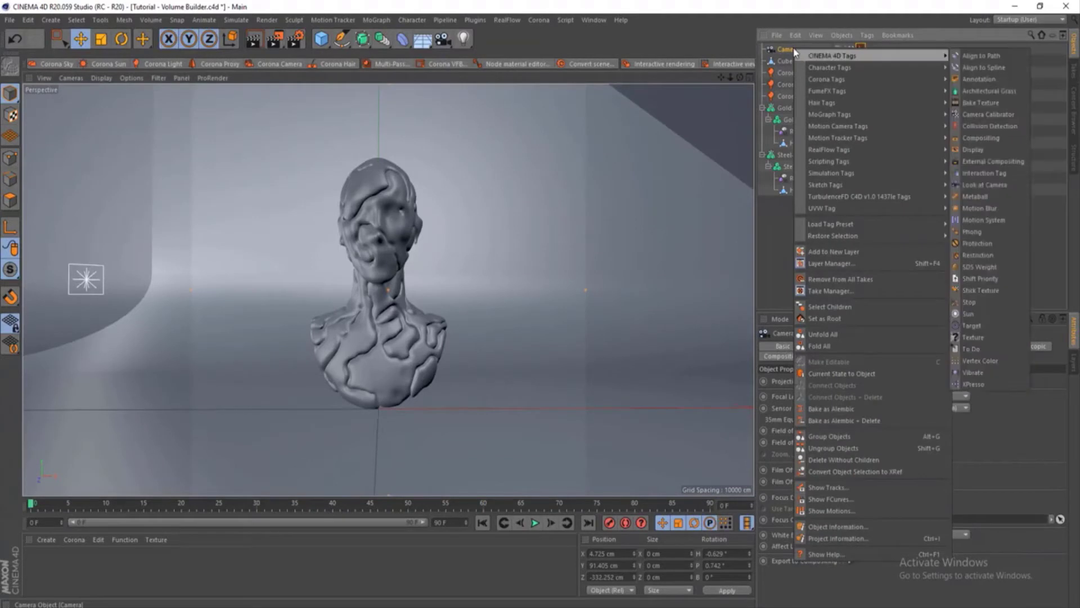
left_click(999, 247)
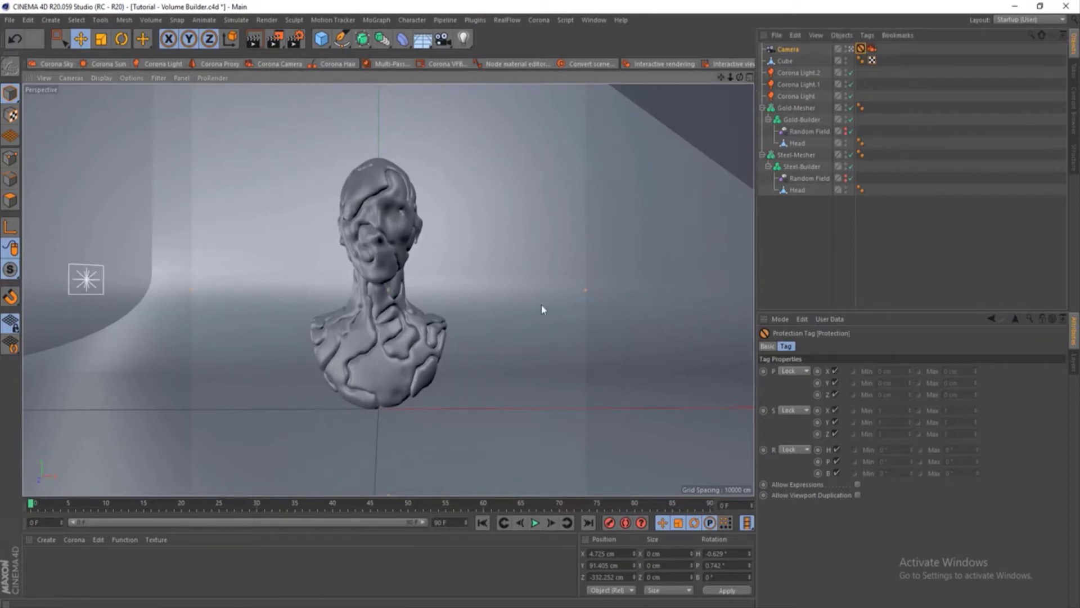
Step: Orbit the scene outside the camera, return to the locked camera view and check it in interactive rendering
left_click(851, 49)
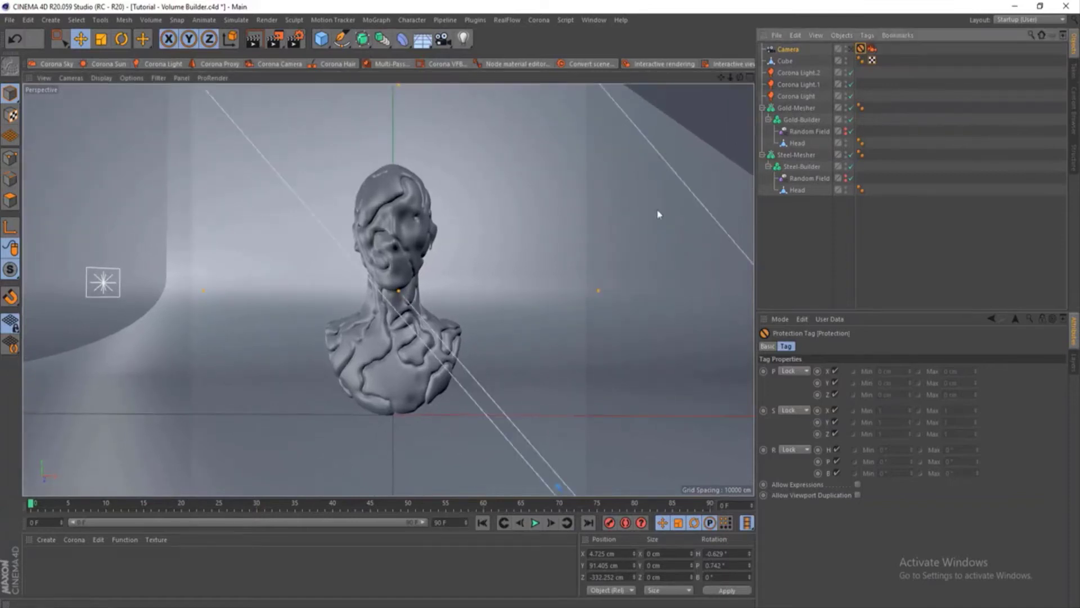
left_click_drag(543, 309, 315, 287, "alt")
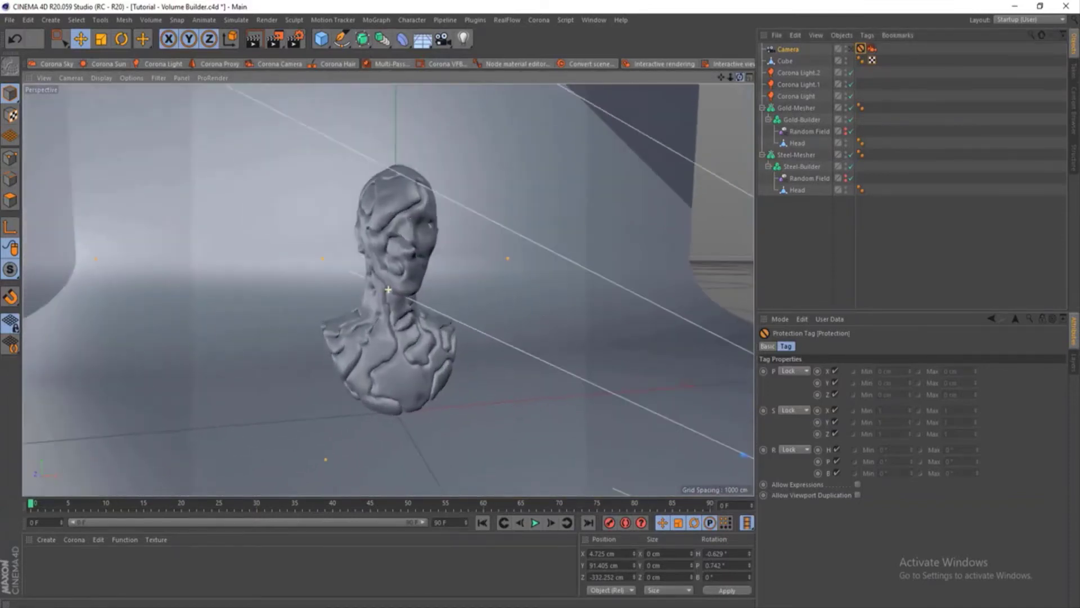
left_click(852, 50)
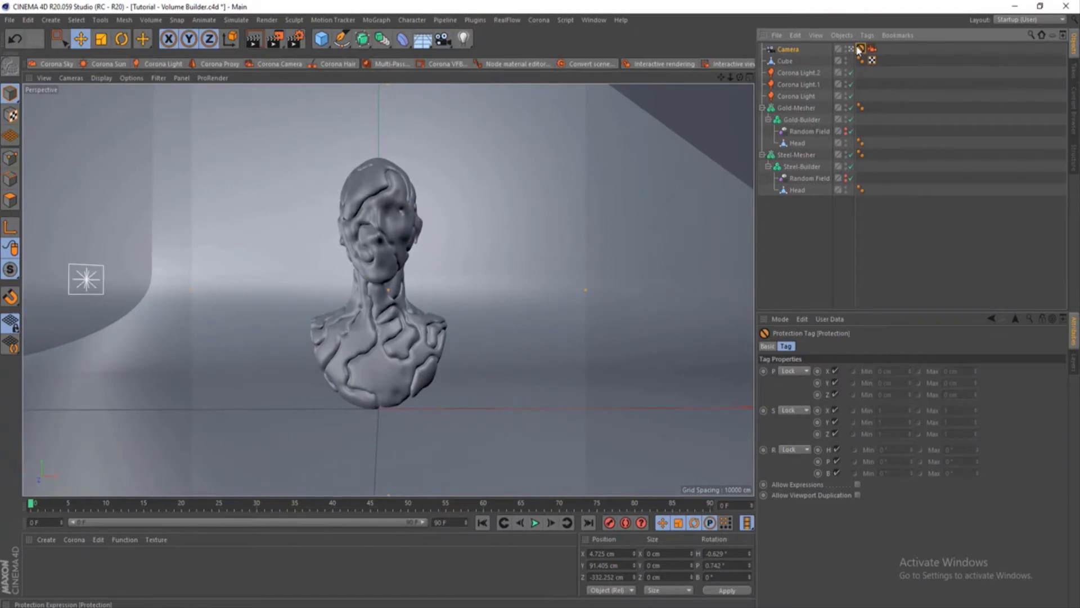
left_click(661, 64)
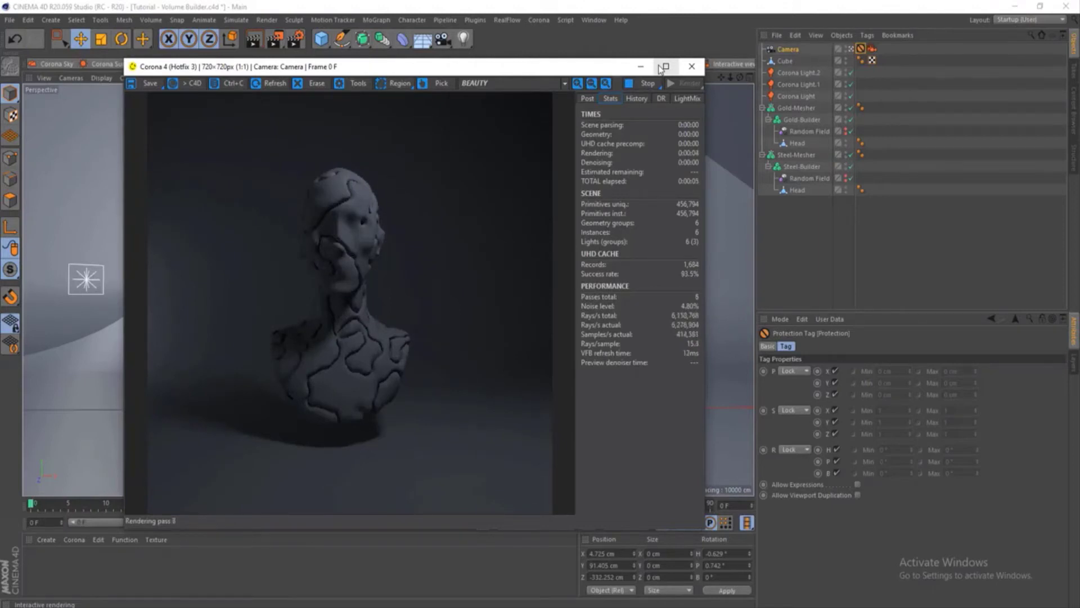
left_click(692, 66)
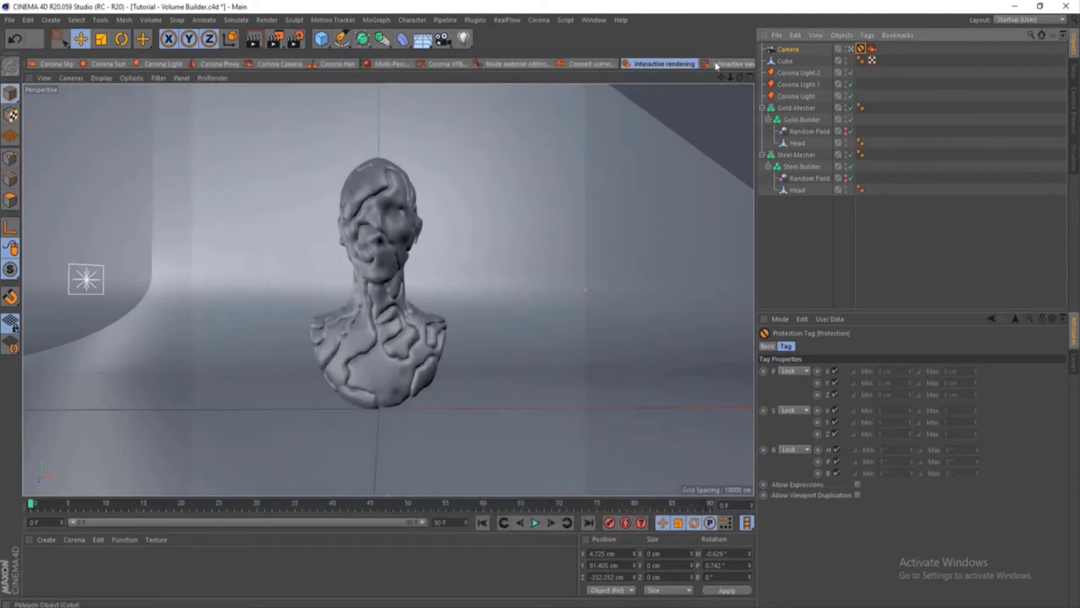
Step: Unlock the camera by moving its Protection tag onto the Cube, and reset the camera's X position to 0 cm
left_click_drag(874, 58, 882, 60)
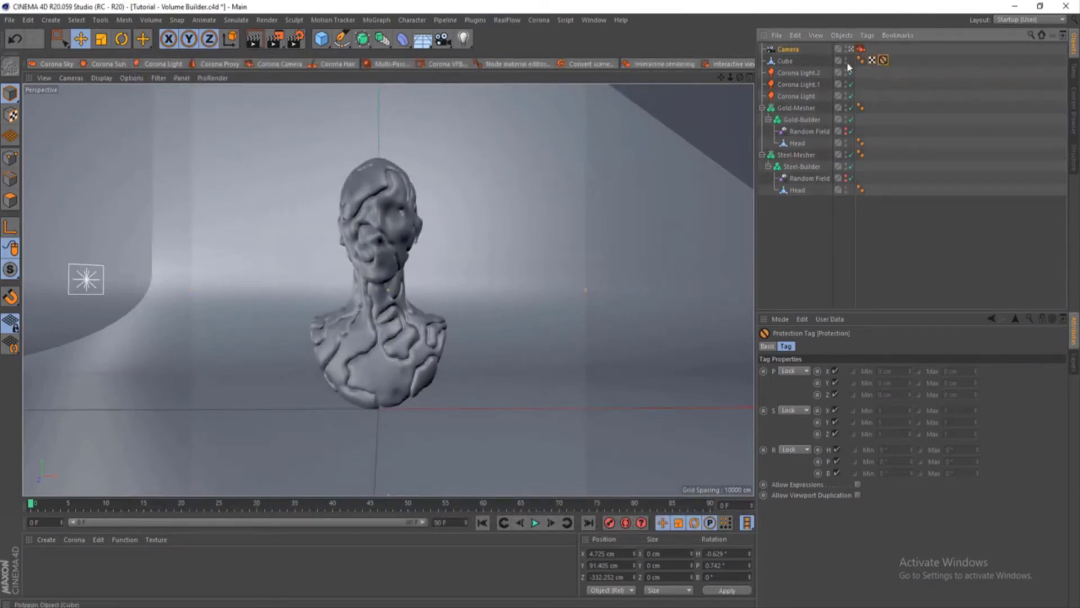
left_click_drag(722, 77, 720, 75)
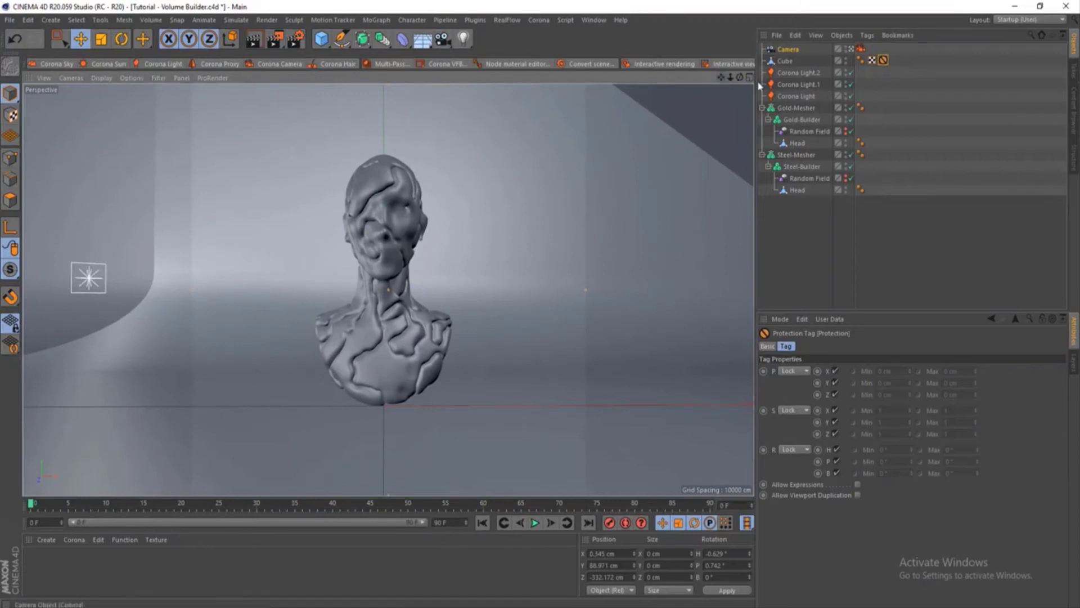
left_click(789, 50)
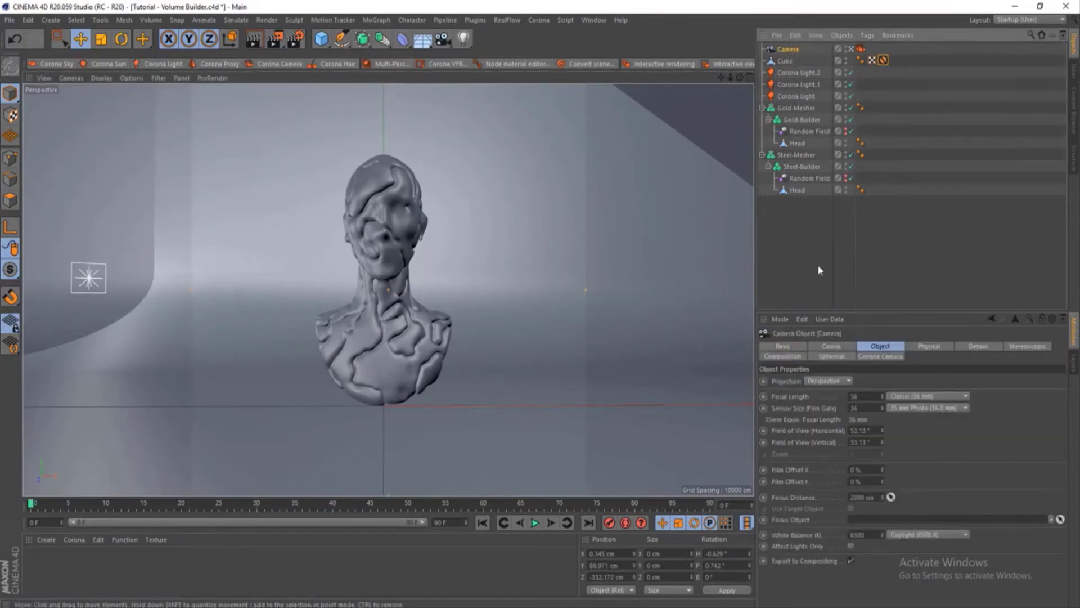
left_click(831, 347)
right_click(821, 381)
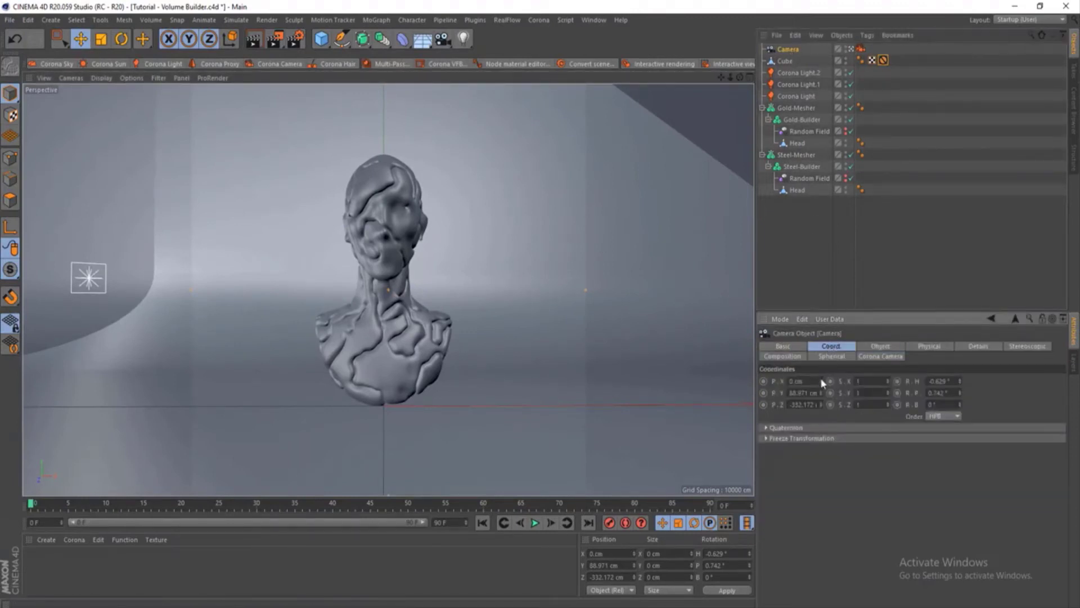
Step: Set the camera's position to Y 90 cm and Z -320 cm, and move the Protection tag from the Cube back to the camera
left_click(816, 393)
type("80")
key("Return")
left_click(804, 404)
type("-350")
key("Return")
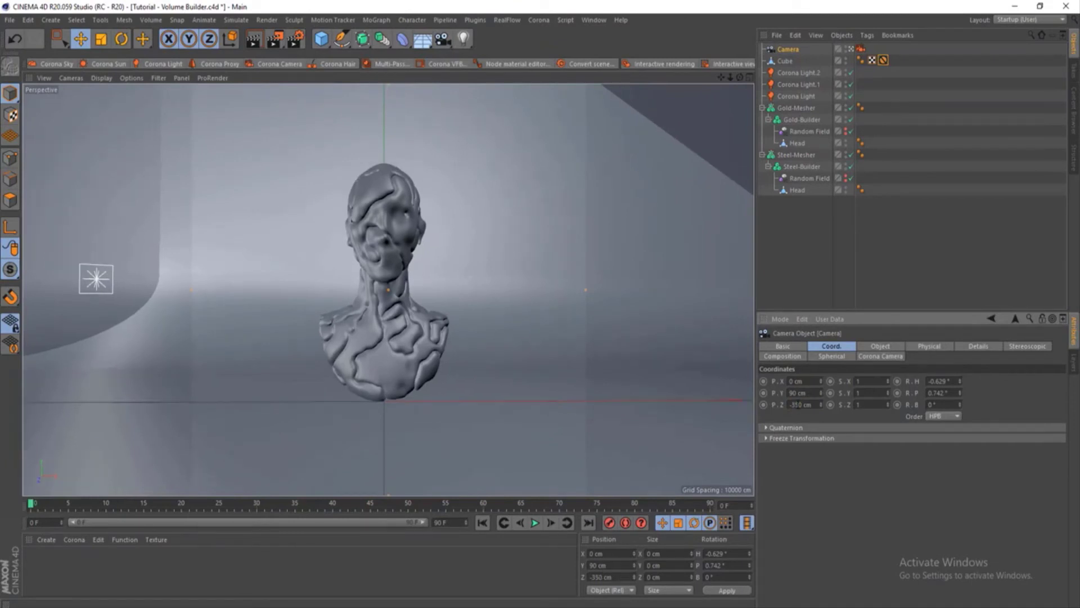
left_click(802, 405)
type("-330")
key("Return")
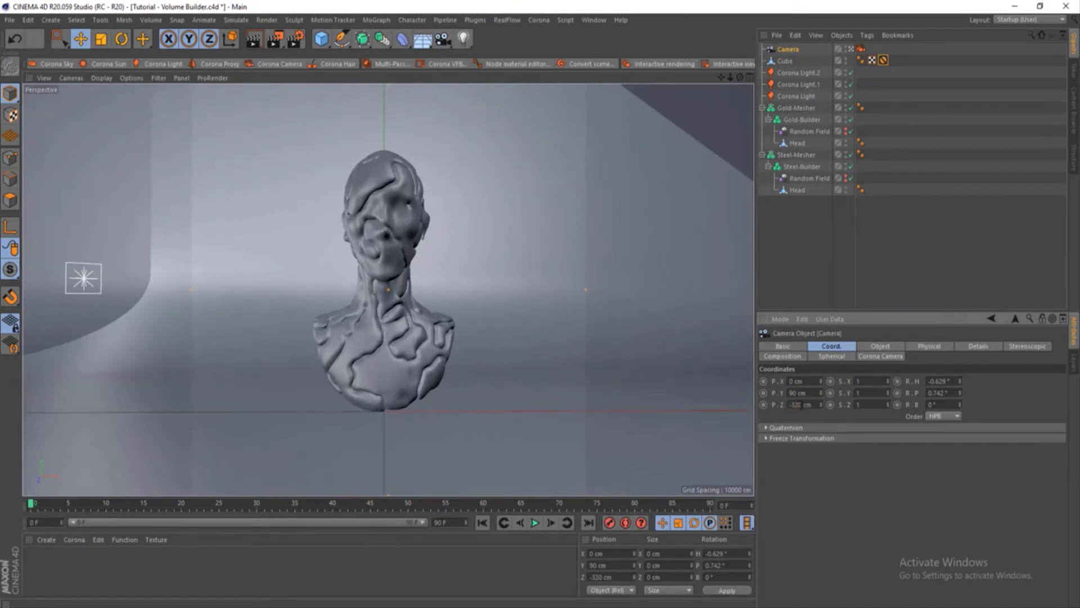
left_click_drag(883, 61, 873, 50)
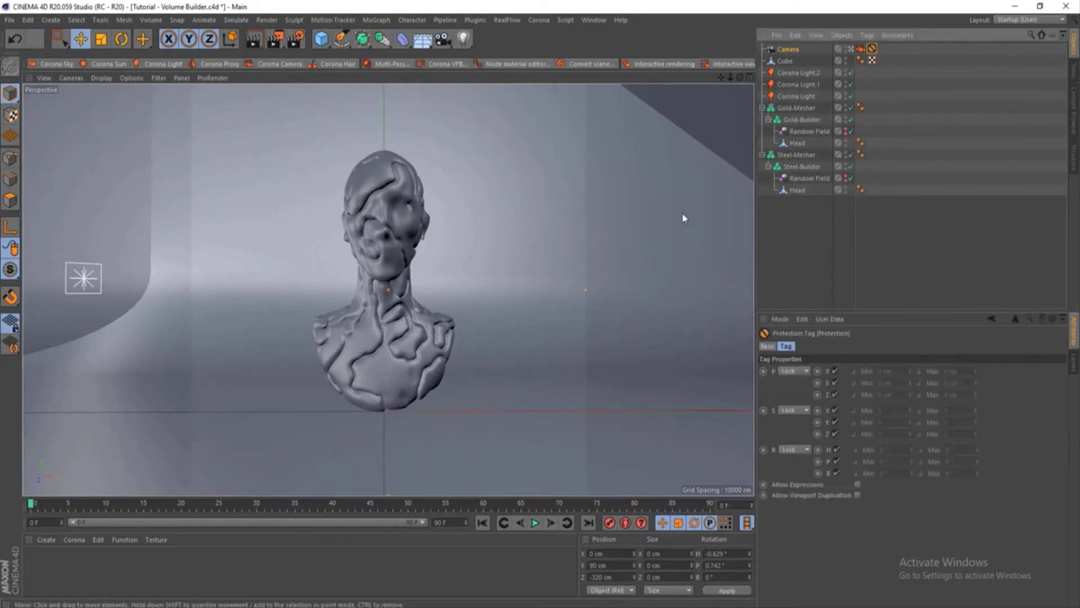